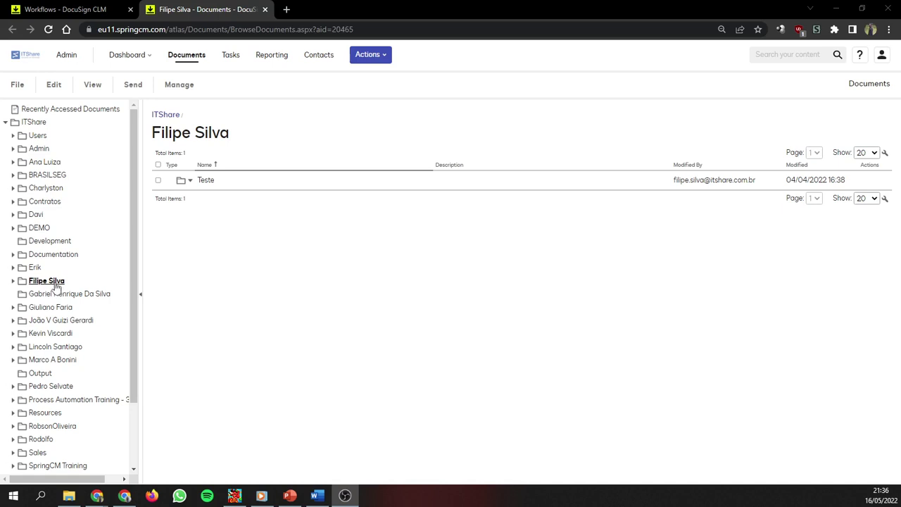
Open the Teste folder inside the owner's personal folder and drill down through 2022, Gray Matter, 5 and 9 to view the filed contract.
left_click(56, 287)
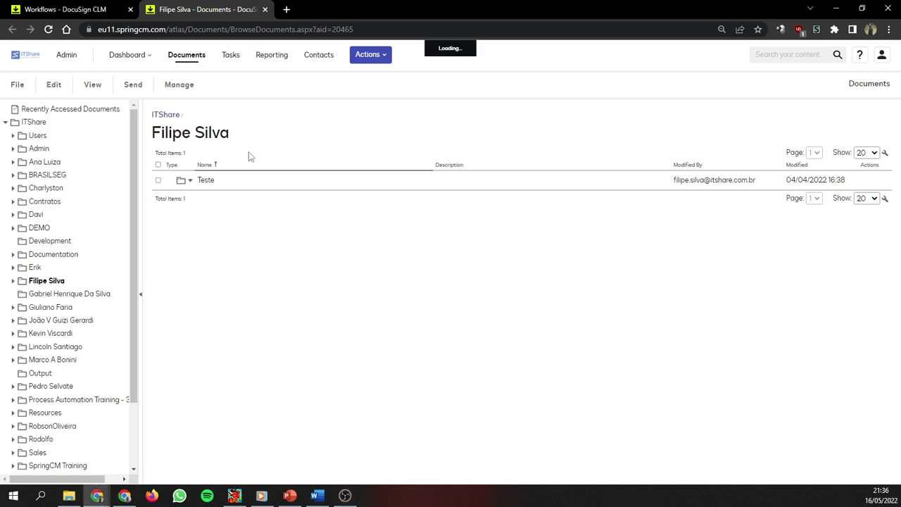
left_click(209, 183)
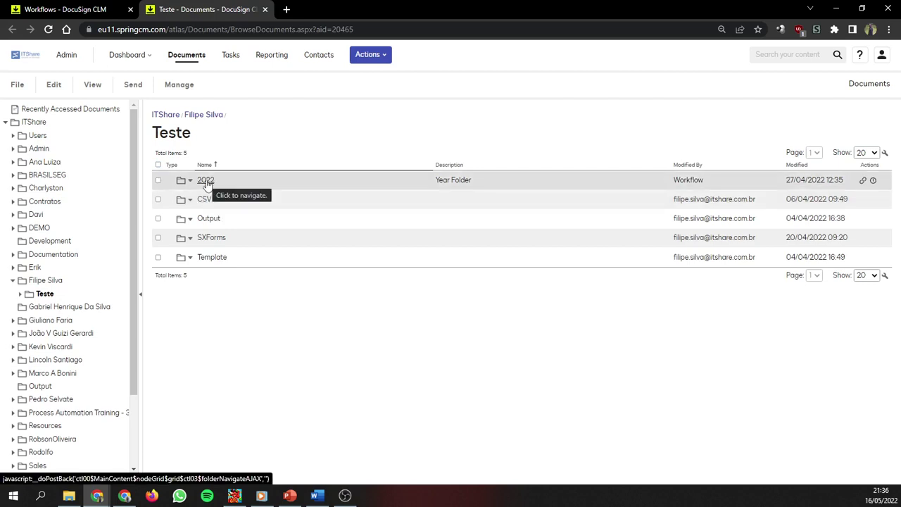
left_click(206, 182)
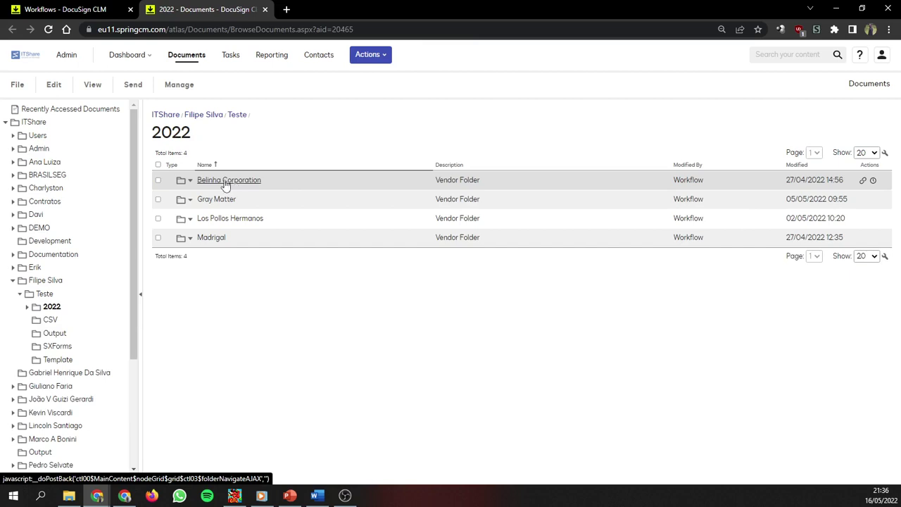
left_click(223, 202)
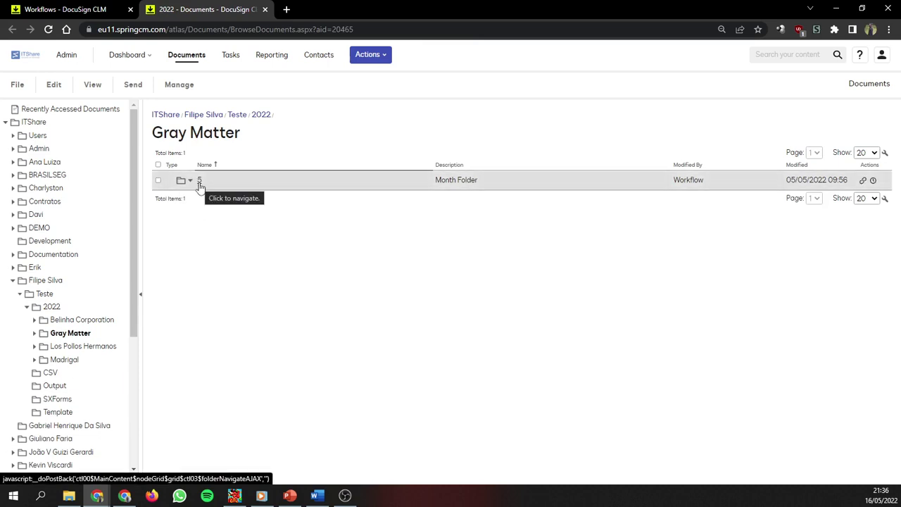
left_click(200, 182)
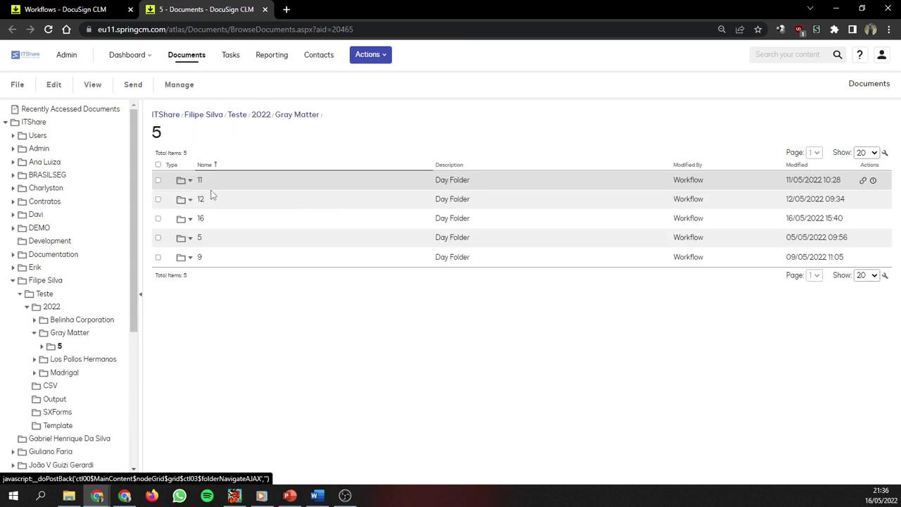
left_click(200, 260)
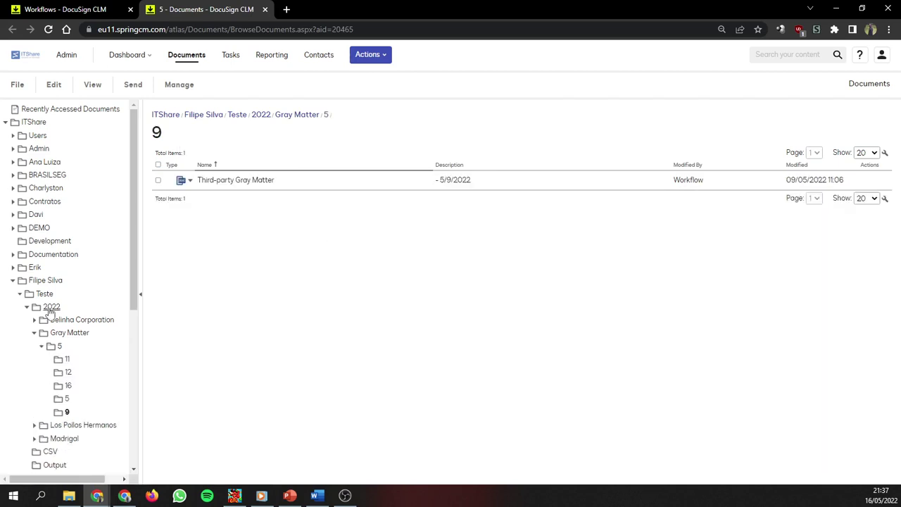
Examine the contents of the CSV, Output, SXForms and Template folders under Teste, returning to Teste after each one.
left_click(44, 294)
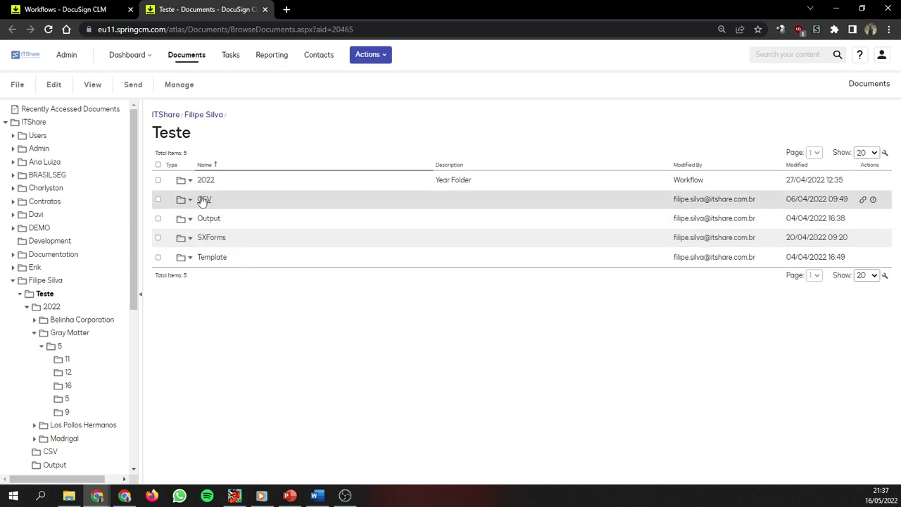
left_click(204, 200)
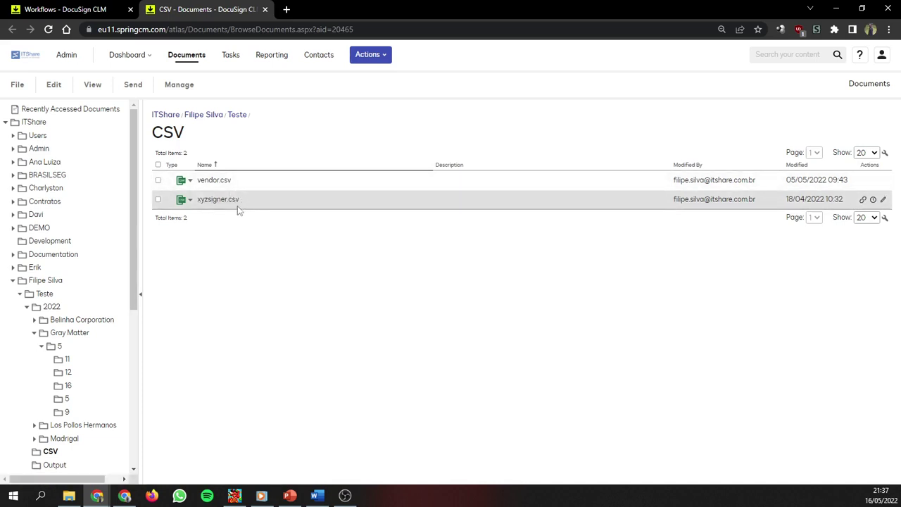
left_click(49, 295)
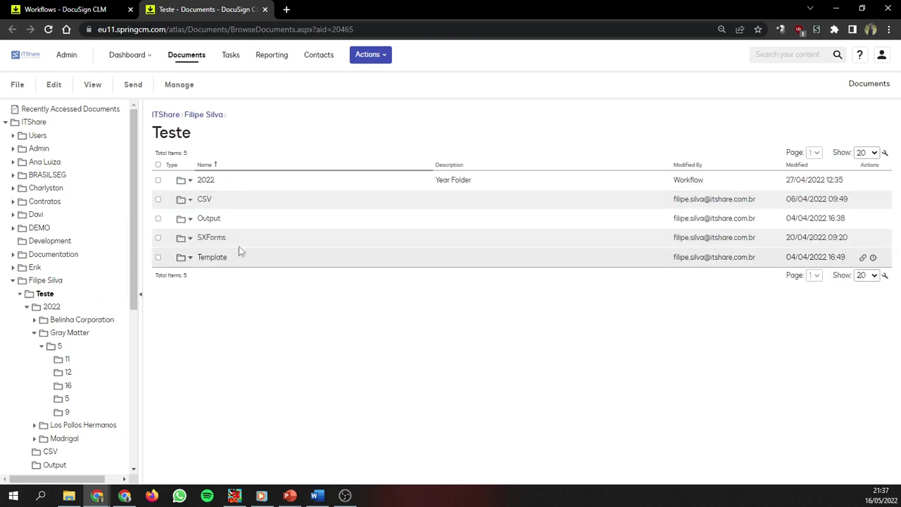
left_click(220, 226)
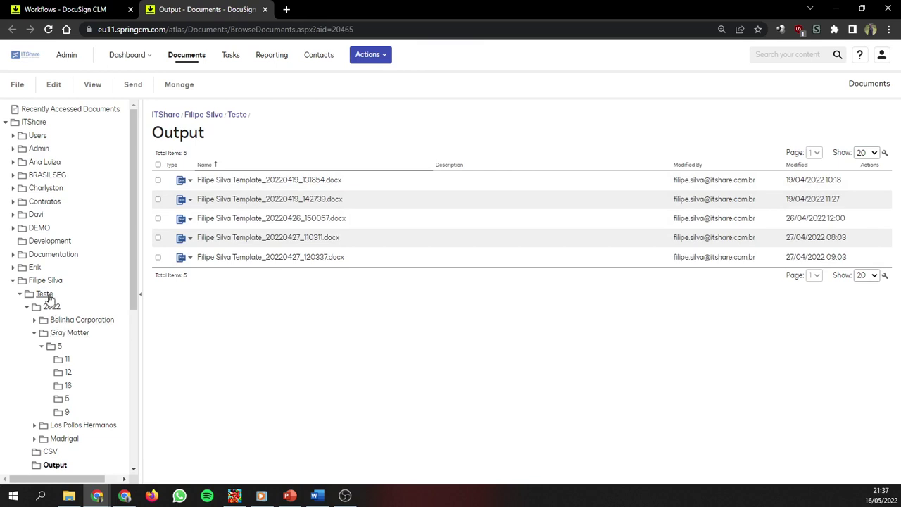
left_click(45, 293)
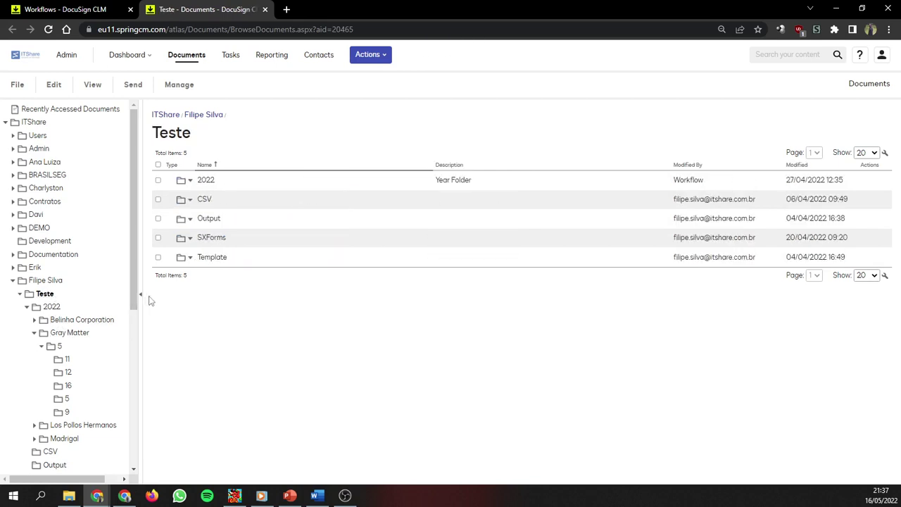
left_click(215, 240)
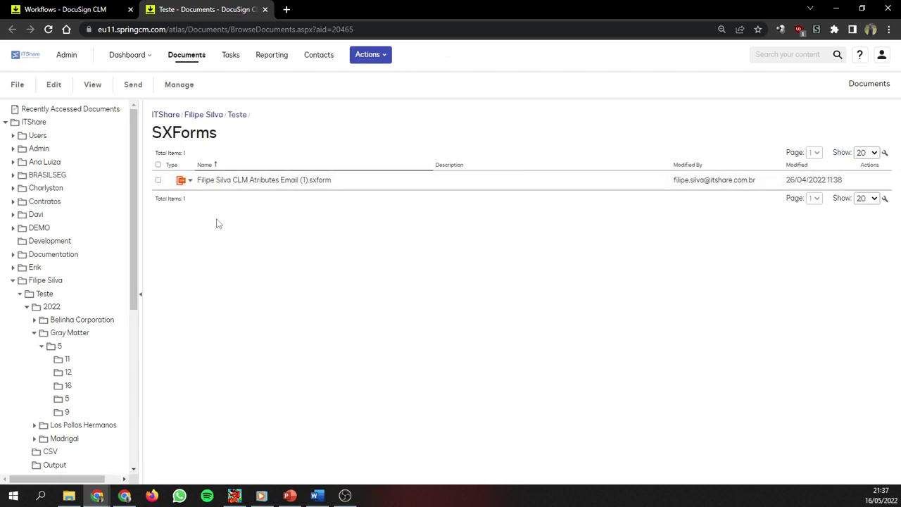
left_click(44, 295)
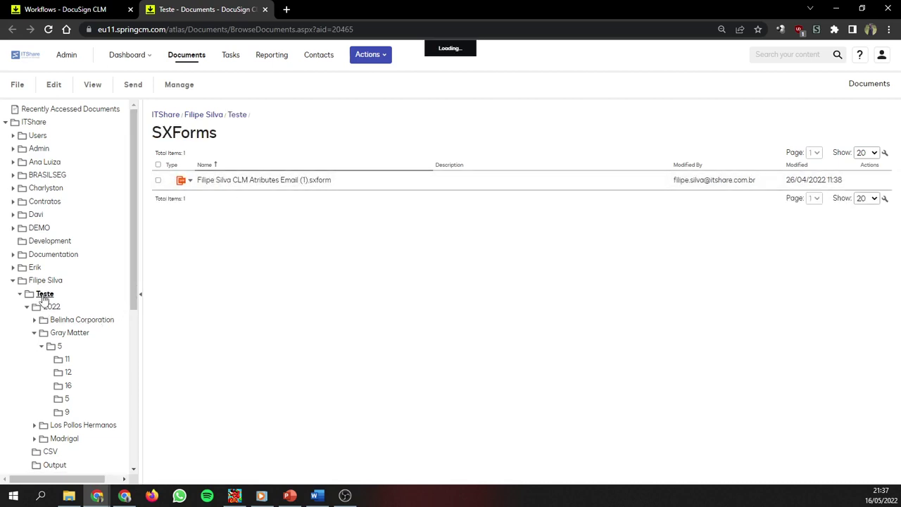
left_click(218, 259)
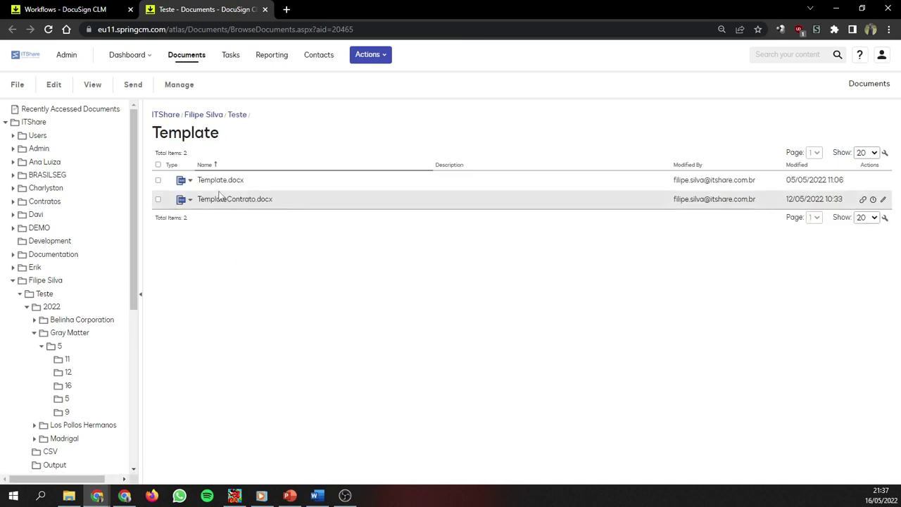
left_click(45, 294)
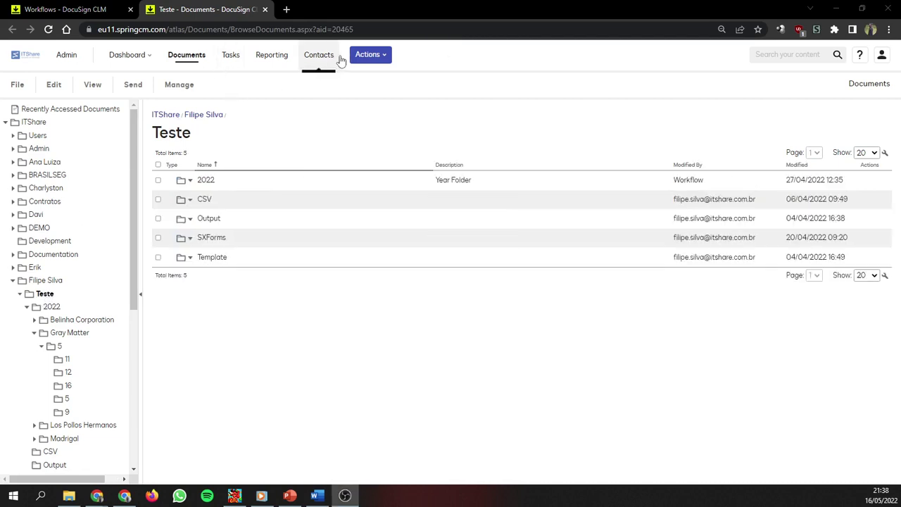
Launch the document generation action named after the folder owner and choose the CLM template instead of Contrato de terceiros.
left_click(369, 55)
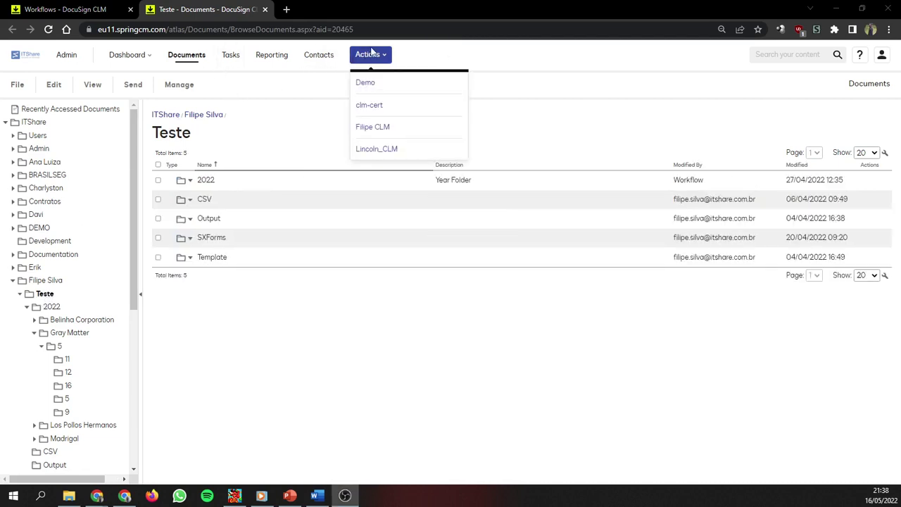
left_click(380, 133)
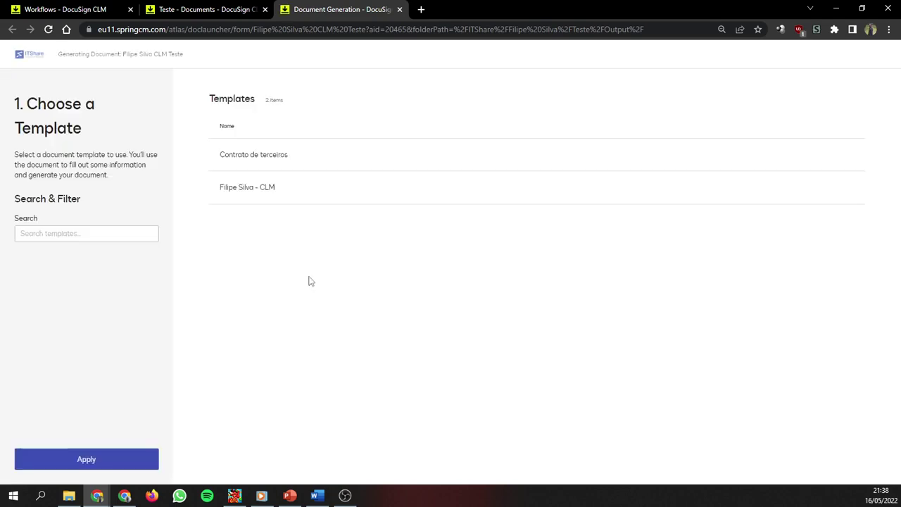
left_click(361, 191)
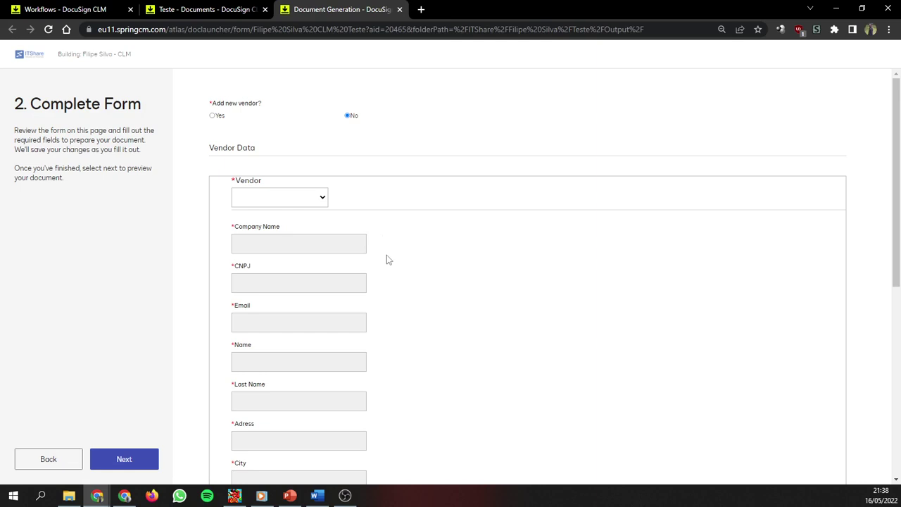
Preview the new-vendor registration fields, and set Add new vendor back to No.
left_click(214, 116)
scroll(324, 215, "down", 1)
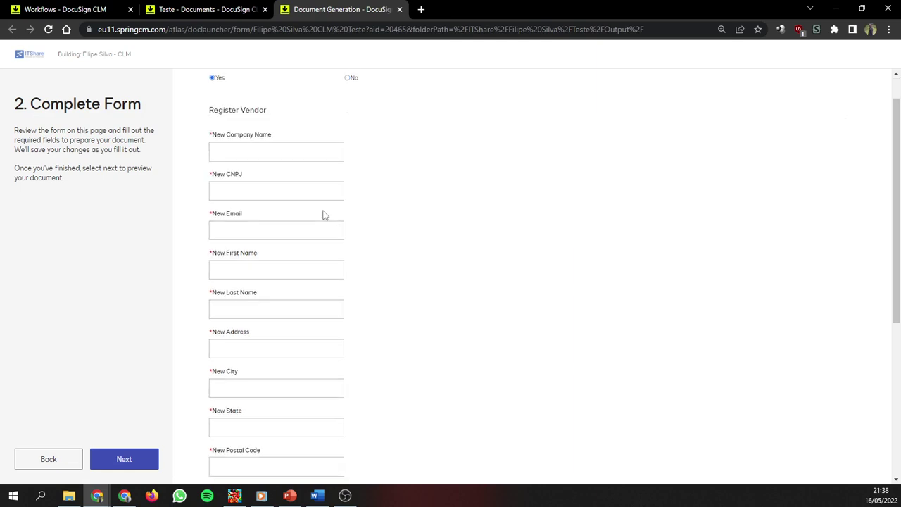
scroll(324, 215, "up", 1)
left_click(347, 116)
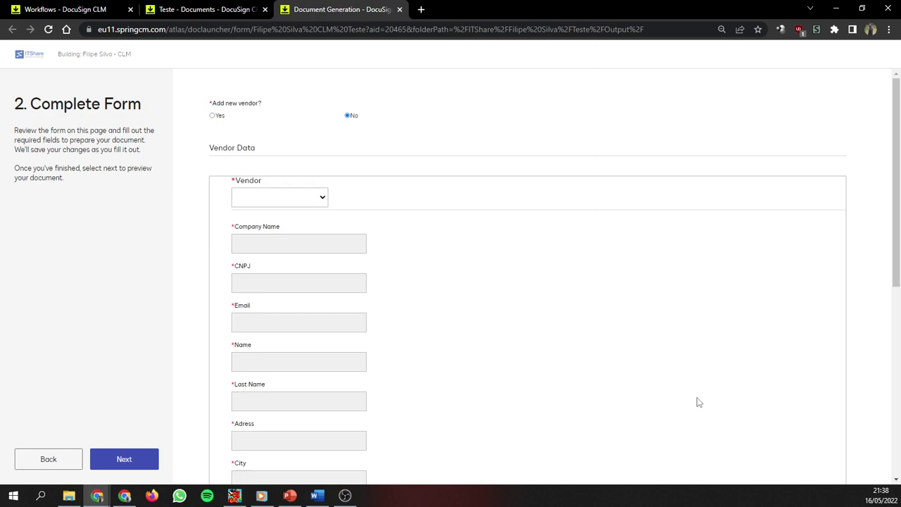
Select Gray Matter as the existing vendor and check its filled-in data.
left_click(321, 199)
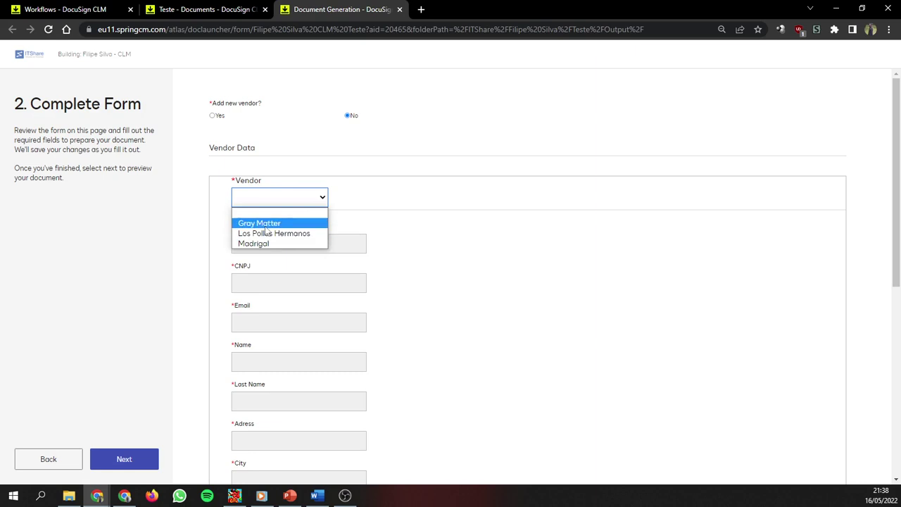
left_click(265, 227)
scroll(358, 231, "down", 1)
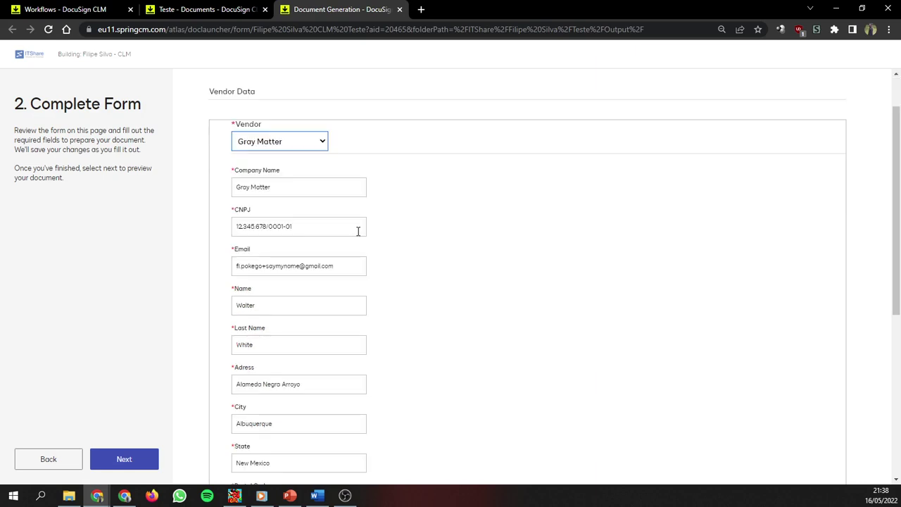
scroll(358, 231, "down", 2)
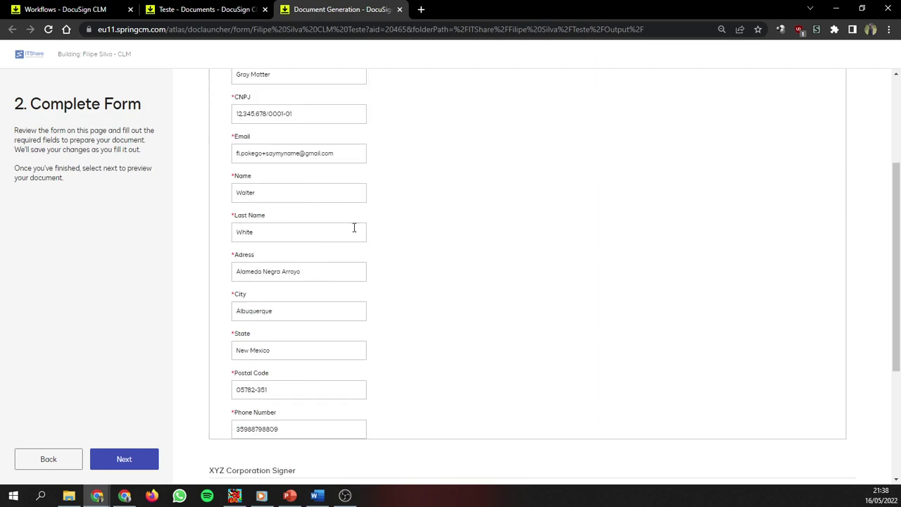
Choose the first listed person as the XYZ Corporation signer.
scroll(354, 227, "down", 3)
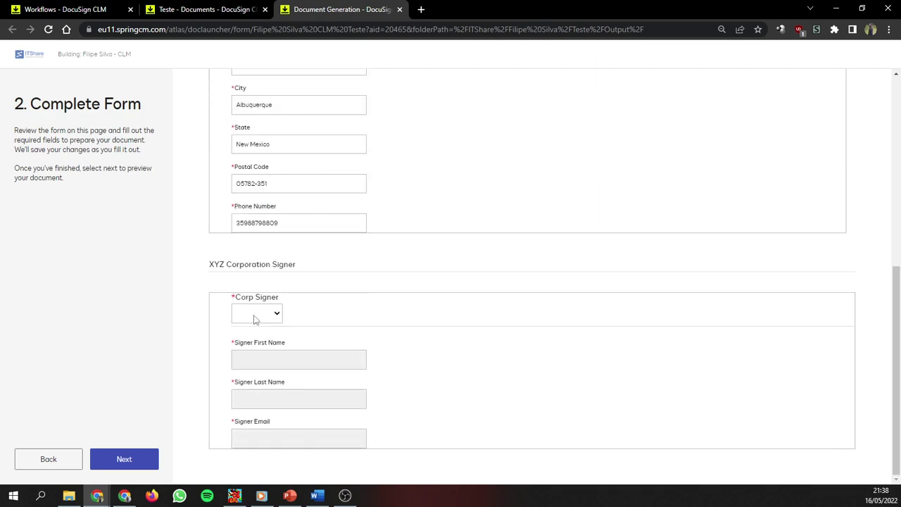
left_click(255, 316)
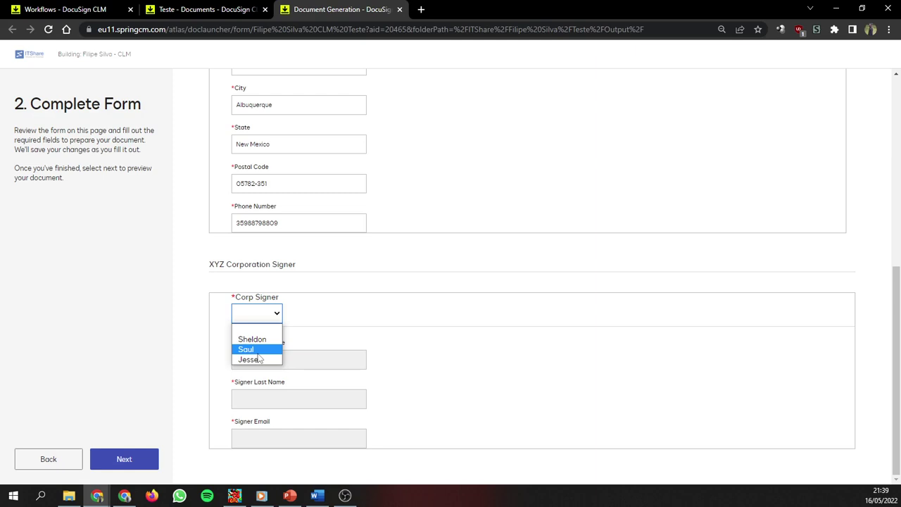
left_click(252, 339)
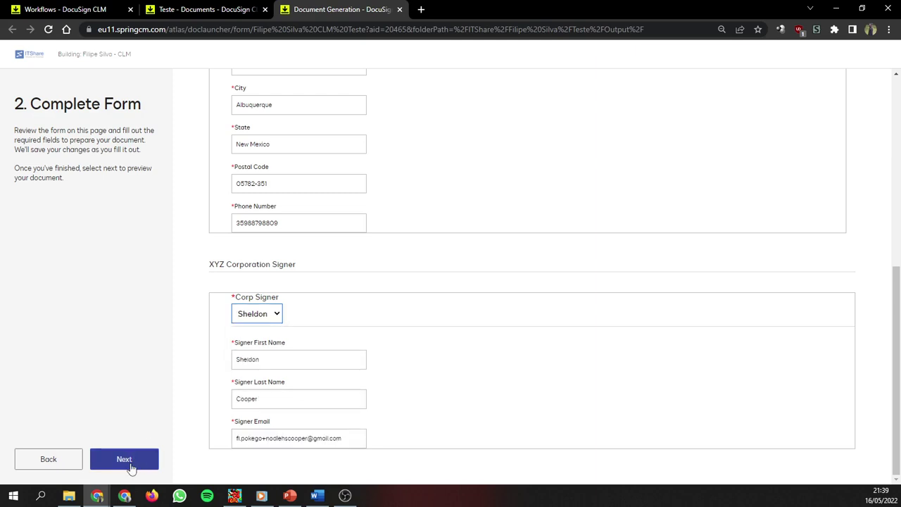
Preview the generated Business Confidentiality Agreement down to its signature lines and save it.
left_click(124, 460)
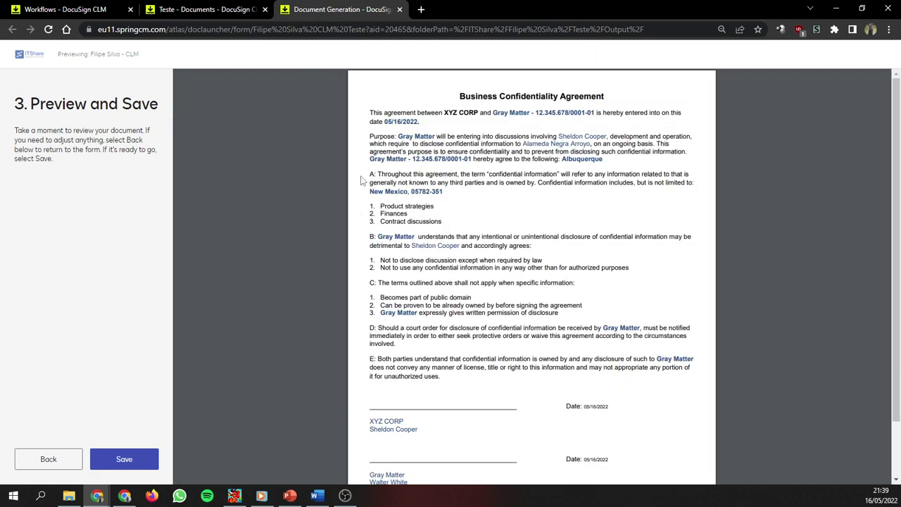
scroll(432, 220, "down", 3)
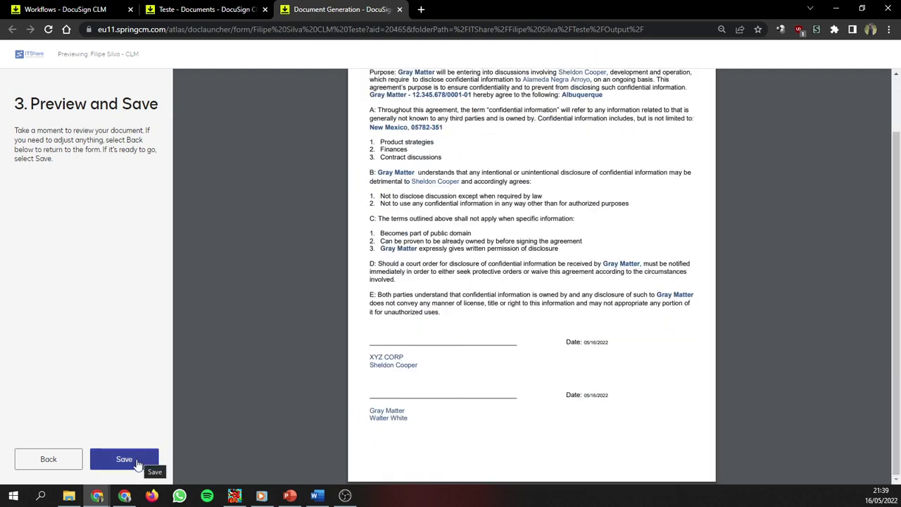
left_click(138, 465)
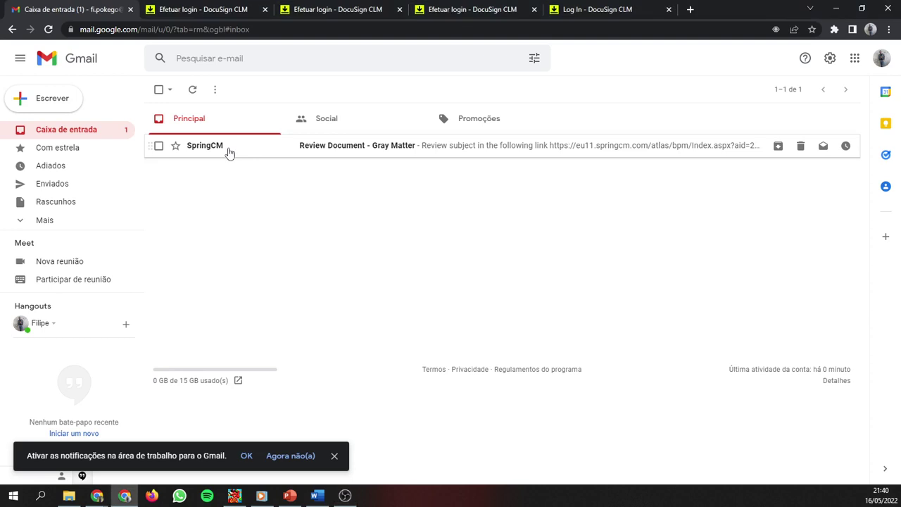
Open the "Review Document - Gray Matter" email in Gmail, and log in to DocuSign CLM with the prefilled legal account.
left_click(228, 151)
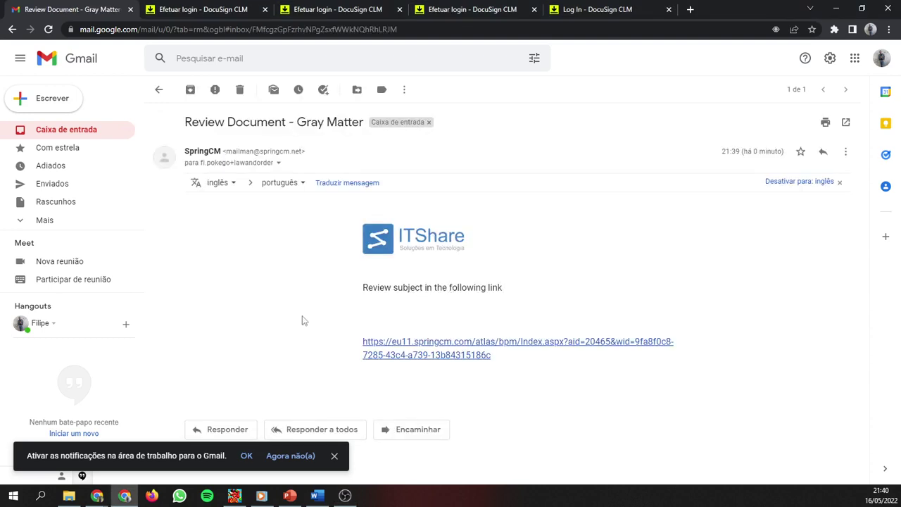
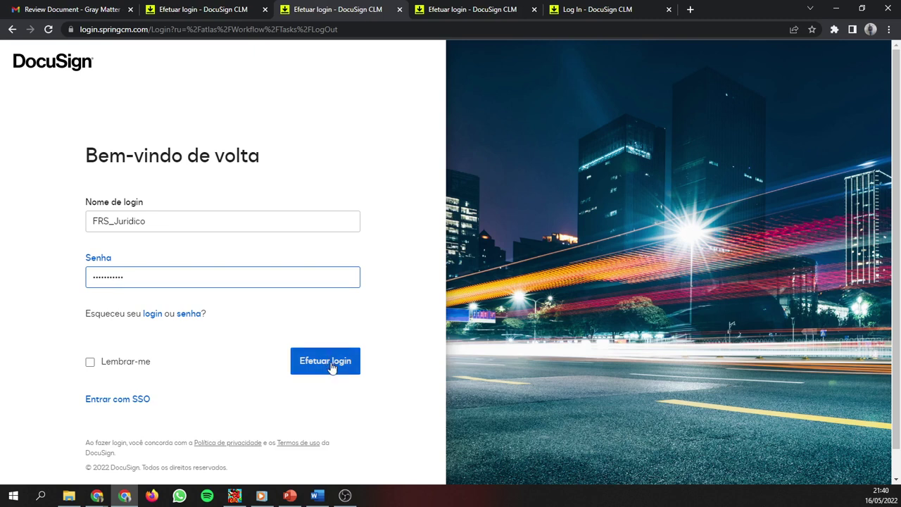
left_click(333, 367)
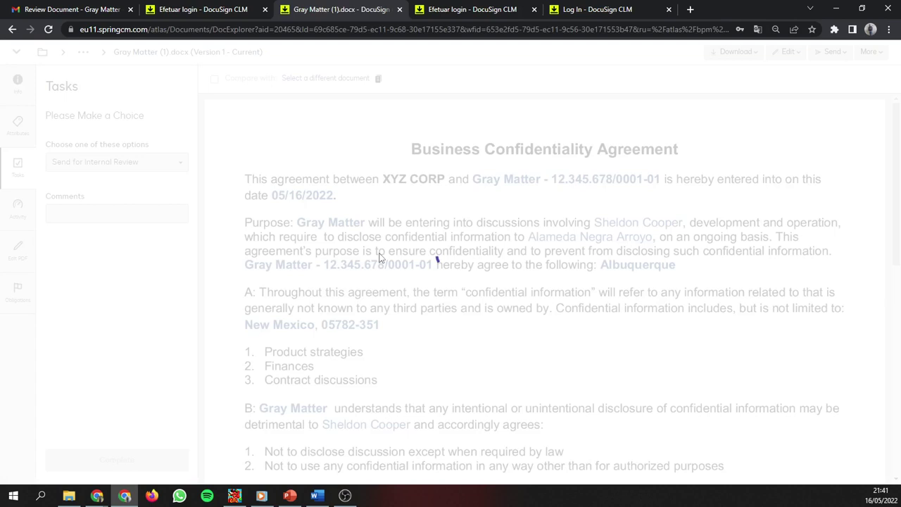
Log in to DocuSign CLM with the prefilled internal reviewer account in the neighbouring browser tab.
key("ctrl+Tab")
left_click(333, 361)
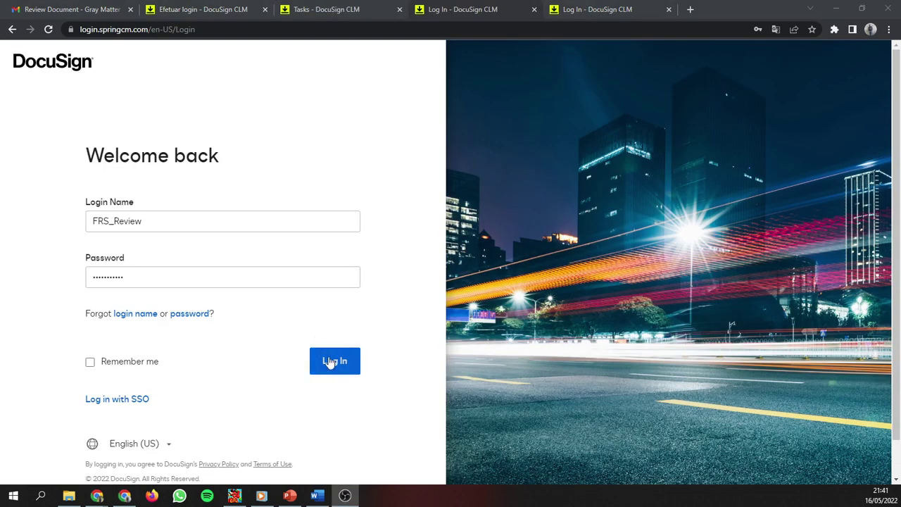
left_click(332, 361)
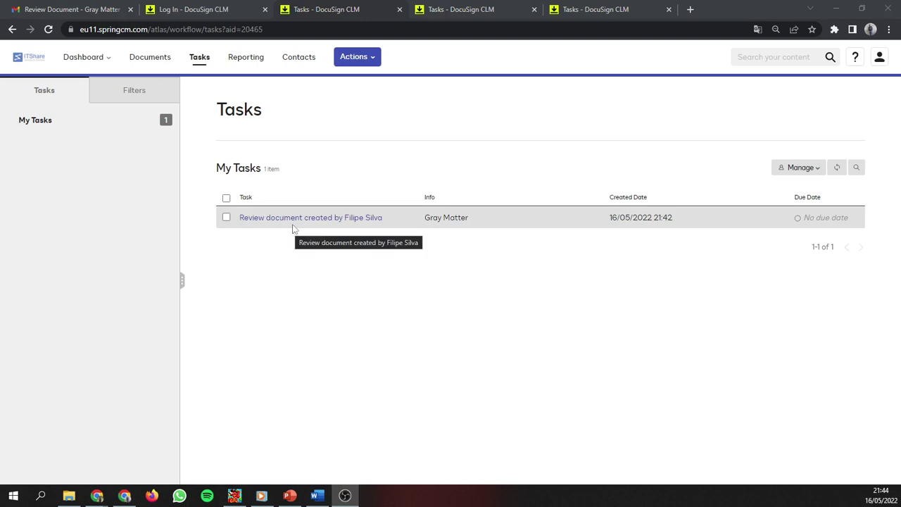
Open the Gray Matter document review task and bring up its list of choices.
left_click(286, 223)
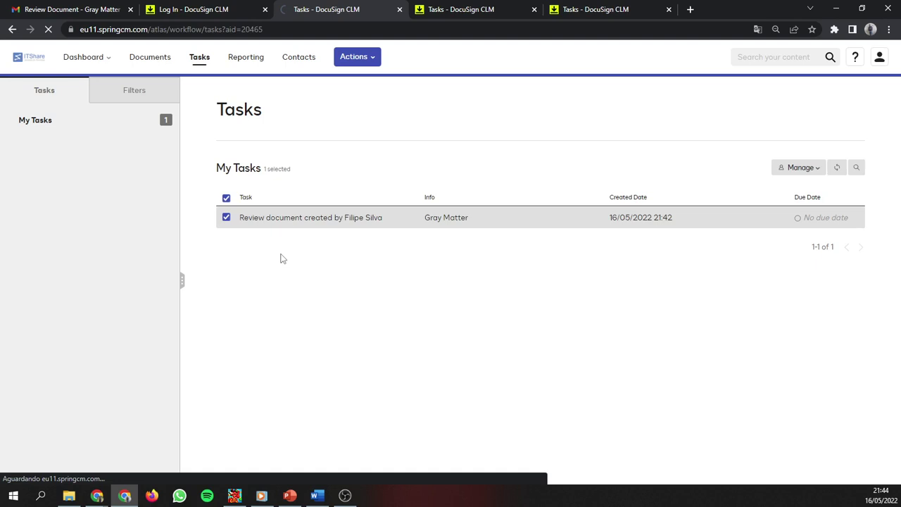
left_click(154, 167)
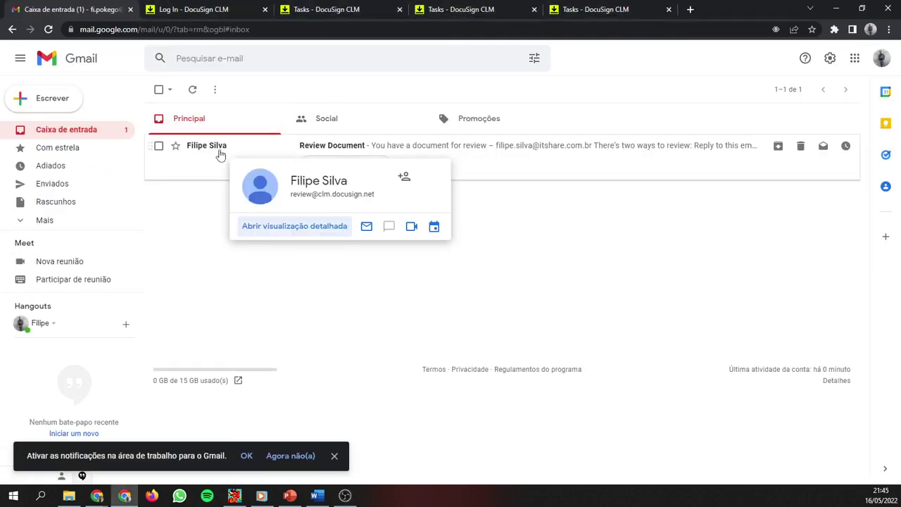
Start the online review from the "Review Document" email in Gmail, and skip uploading a new version of Gray Matter (1).docx.
left_click(221, 155)
scroll(719, 265, "down", 3)
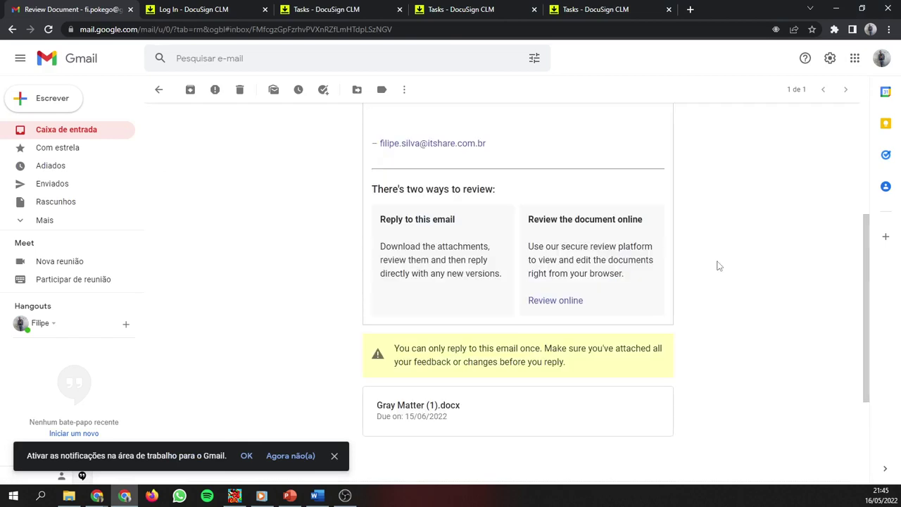
left_click(561, 305)
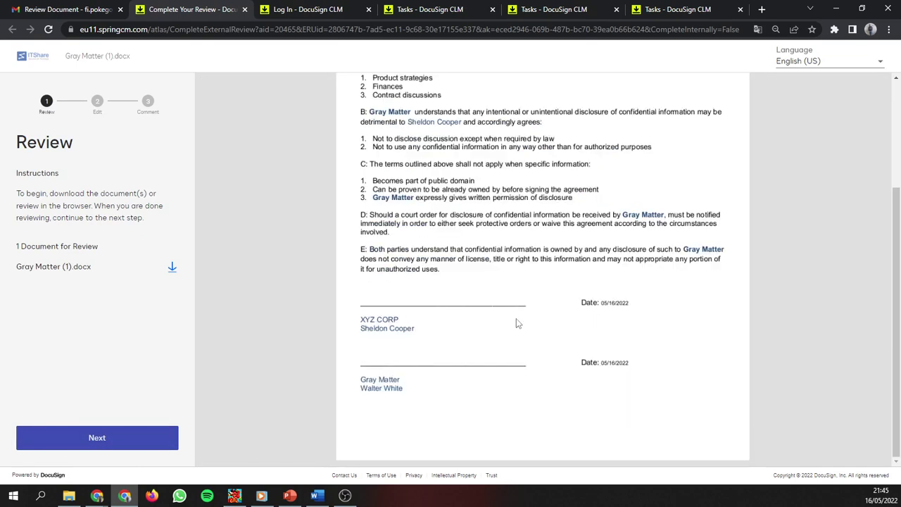
left_click(146, 441)
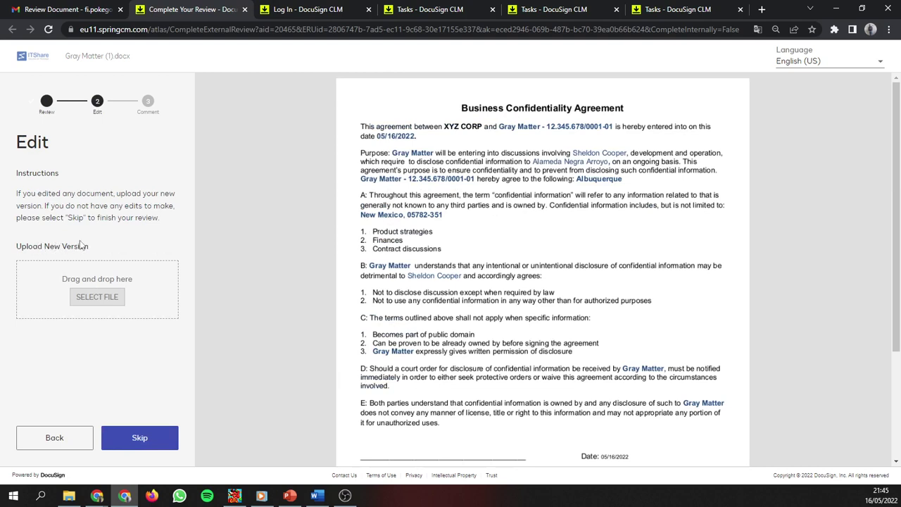
left_click(150, 446)
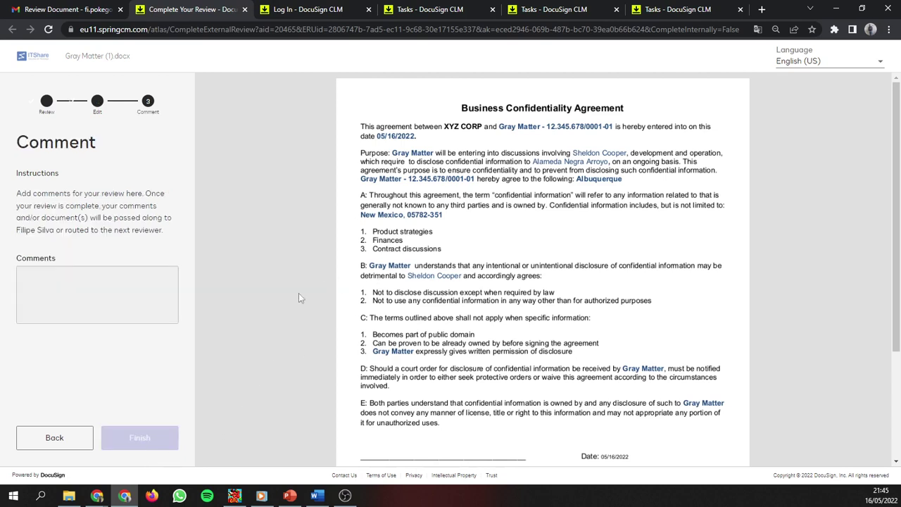
Add the review comment "OK.", check the agreement down to its signature lines, and complete the external review.
scroll(78, 312, "down", 2)
left_click(98, 303)
scroll(236, 344, "up", 3)
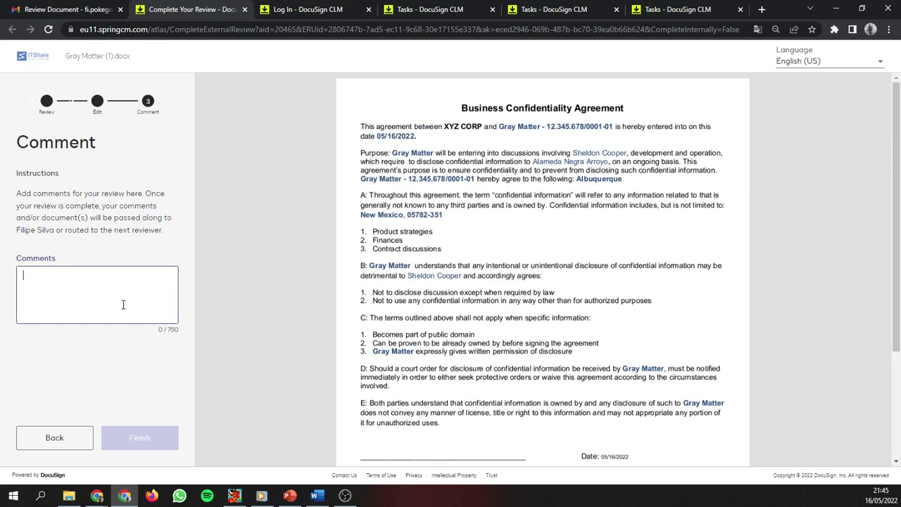
type("OK.")
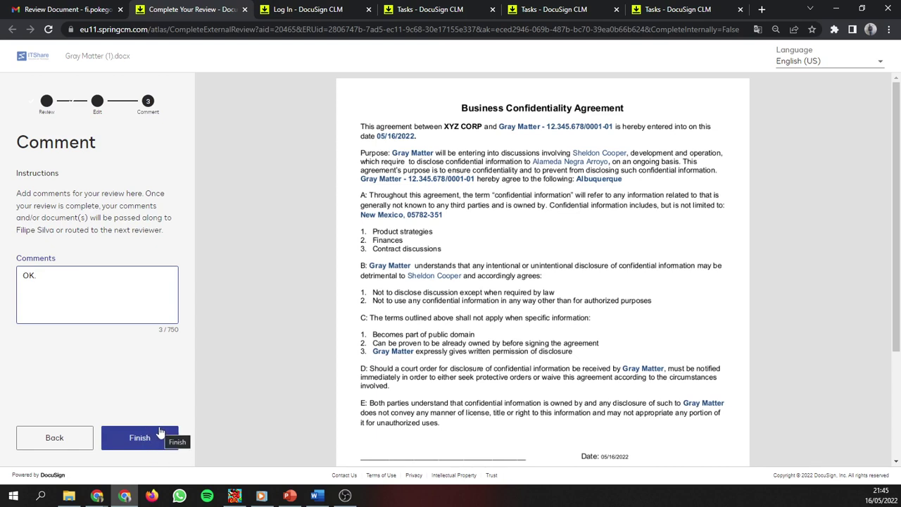
scroll(220, 422, "down", 1)
scroll(221, 422, "down", 1)
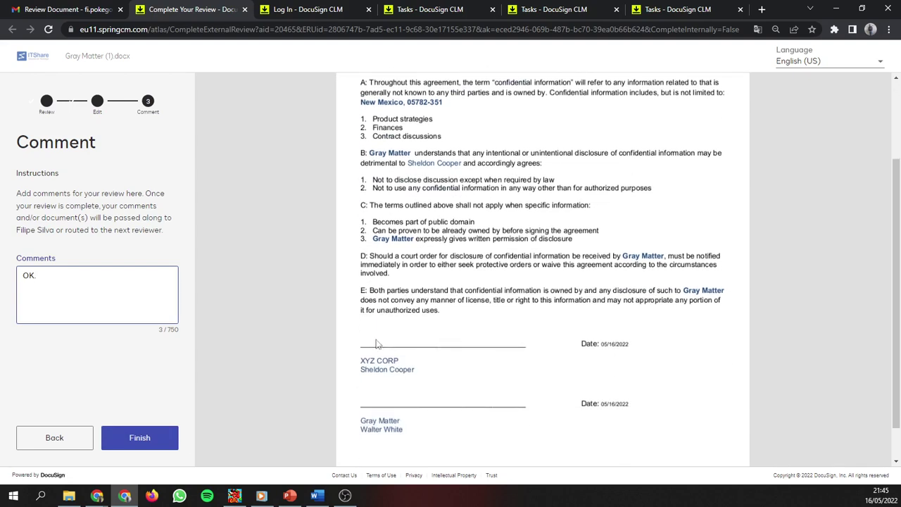
left_click(169, 446)
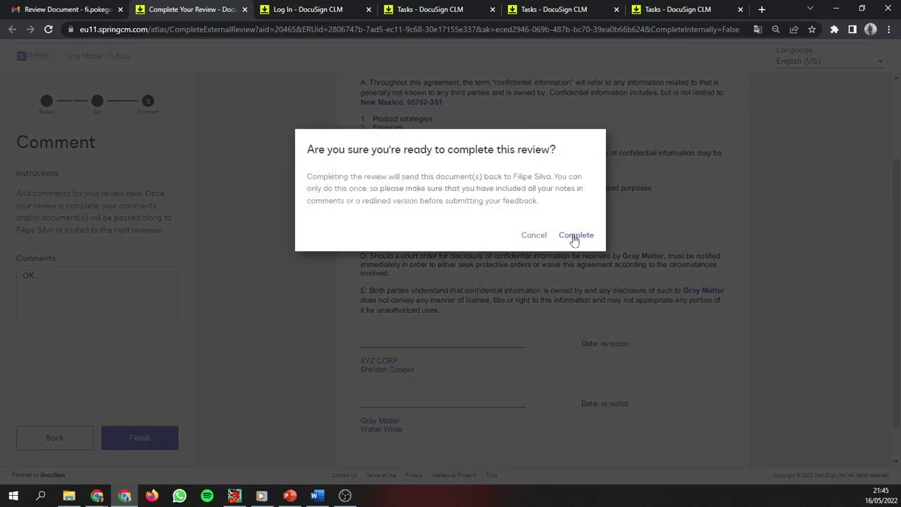
left_click(574, 238)
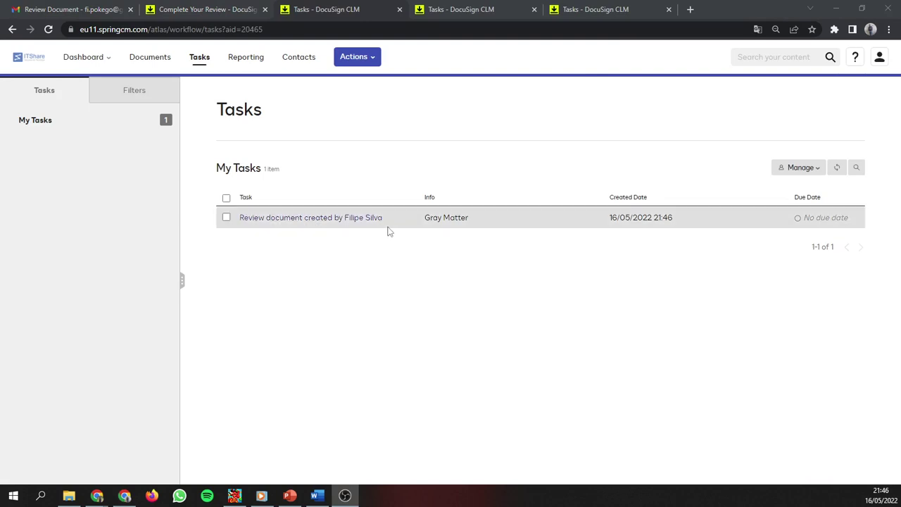
Open the new Gray Matter review task in DocuSign CLM and show its available options.
left_click(343, 225)
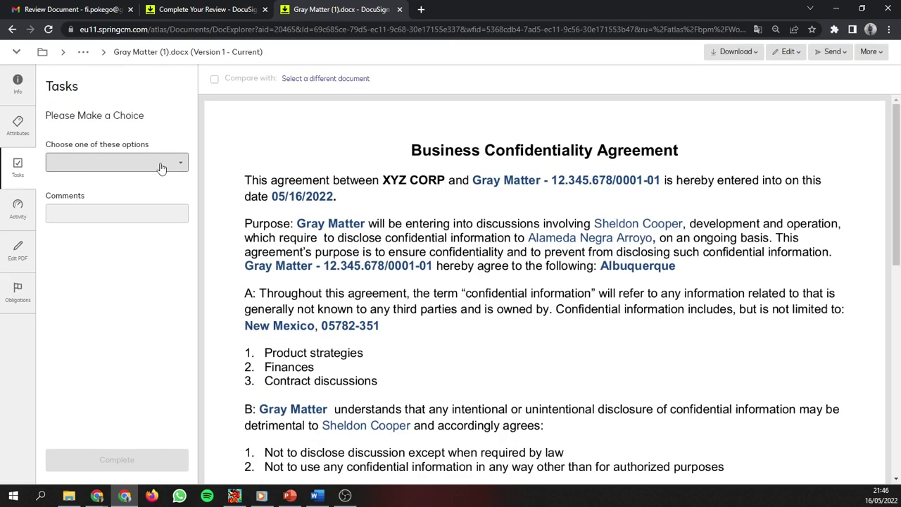
left_click(161, 167)
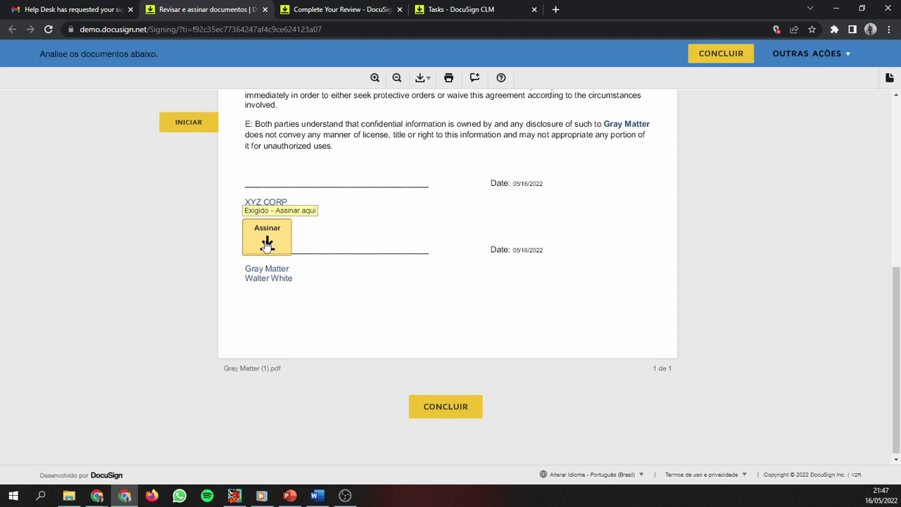
Sign the agreement on the Gray Matter signature line, finish signing and close the signing page.
left_click(267, 240)
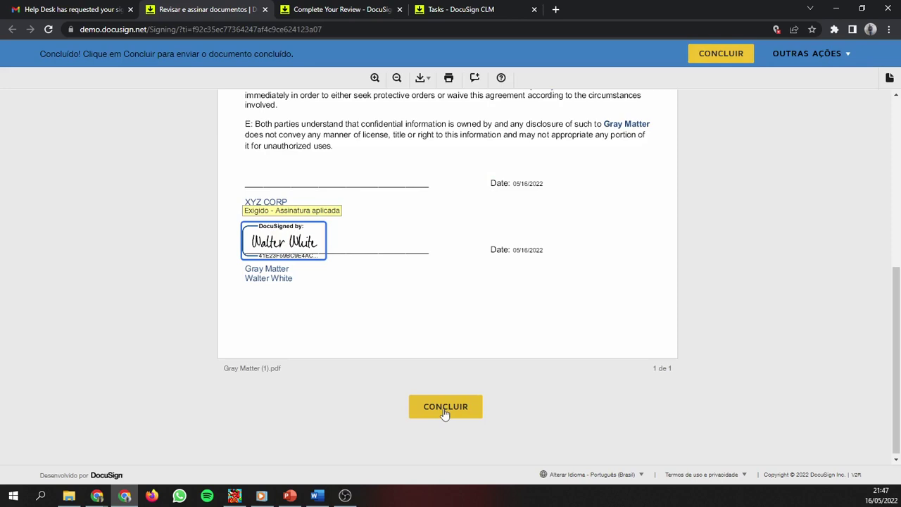
left_click(446, 409)
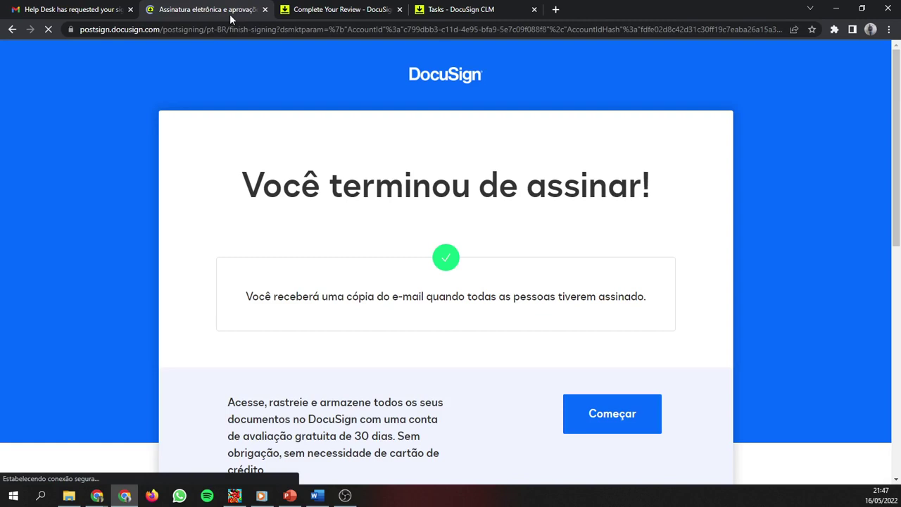
middle_click(230, 15)
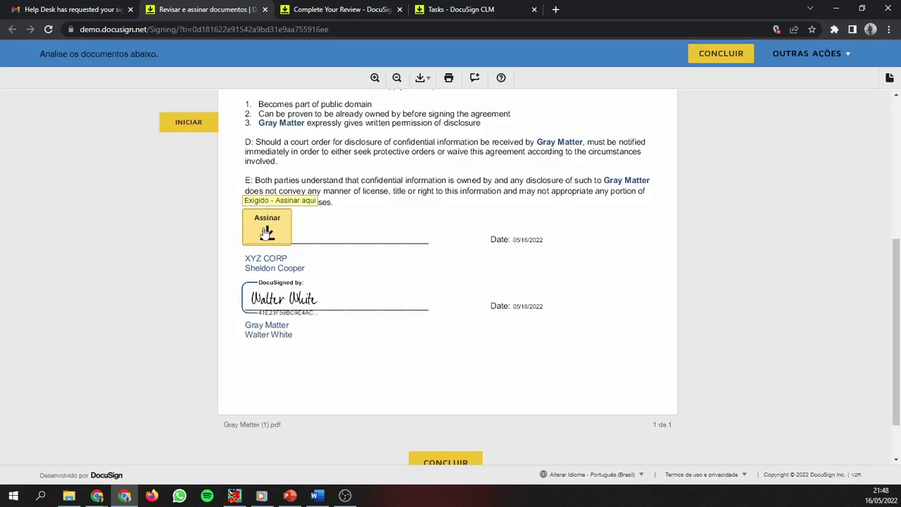
Sign the agreement on the XYZ CORP line, close the signing page and view the completed document down its page.
left_click(267, 232)
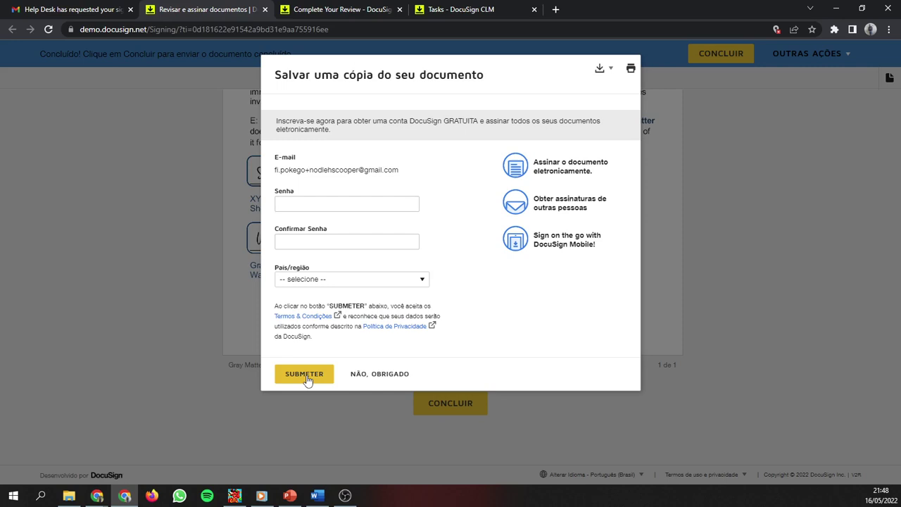
key("ctrl+w")
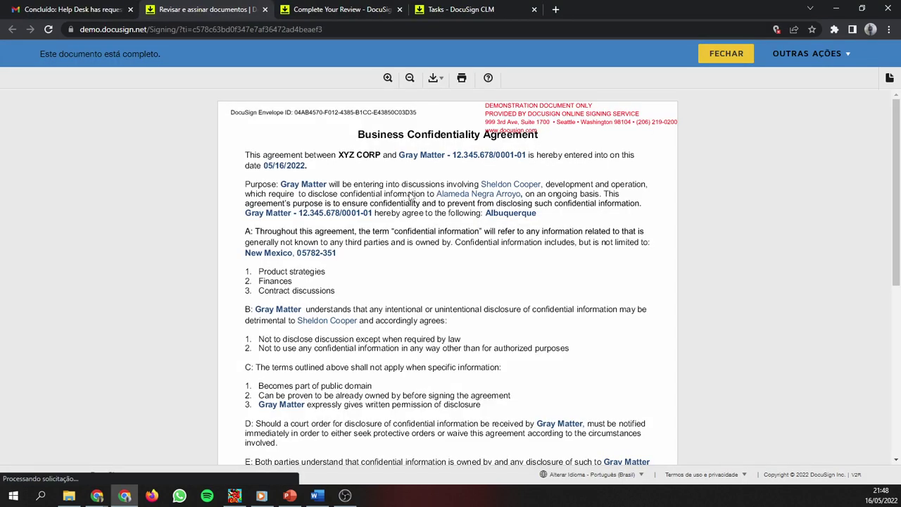
scroll(397, 216, "down", 4)
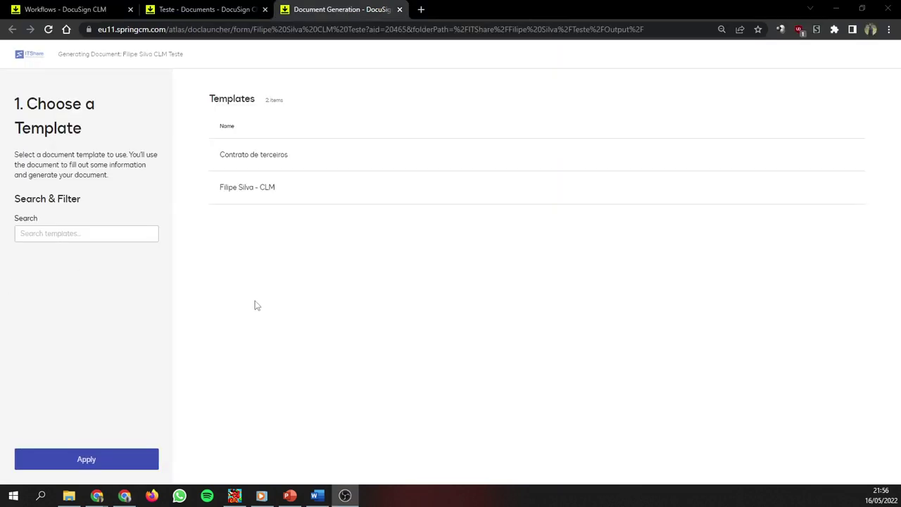
left_click(313, 159)
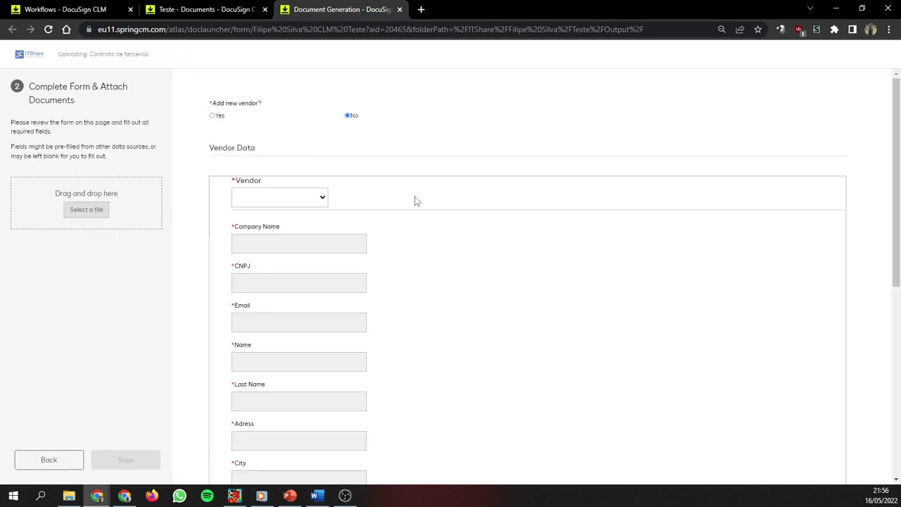
left_click(285, 205)
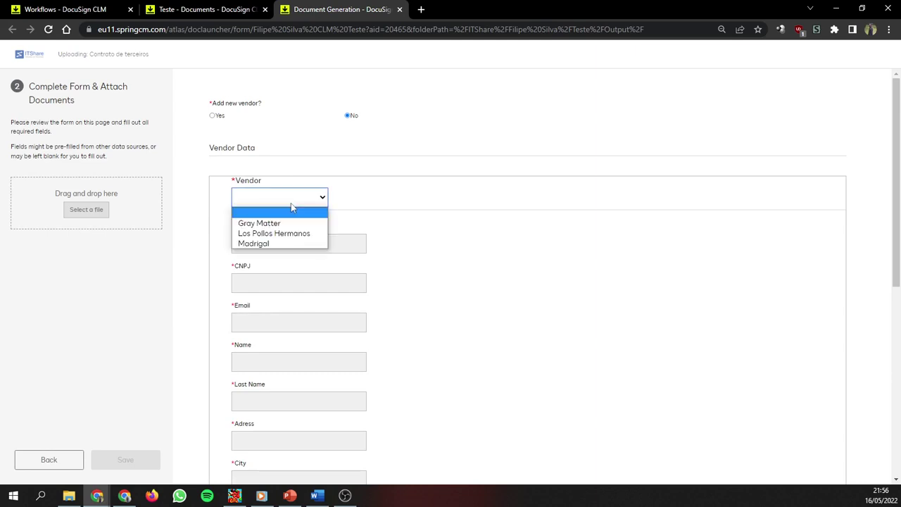
left_click(263, 233)
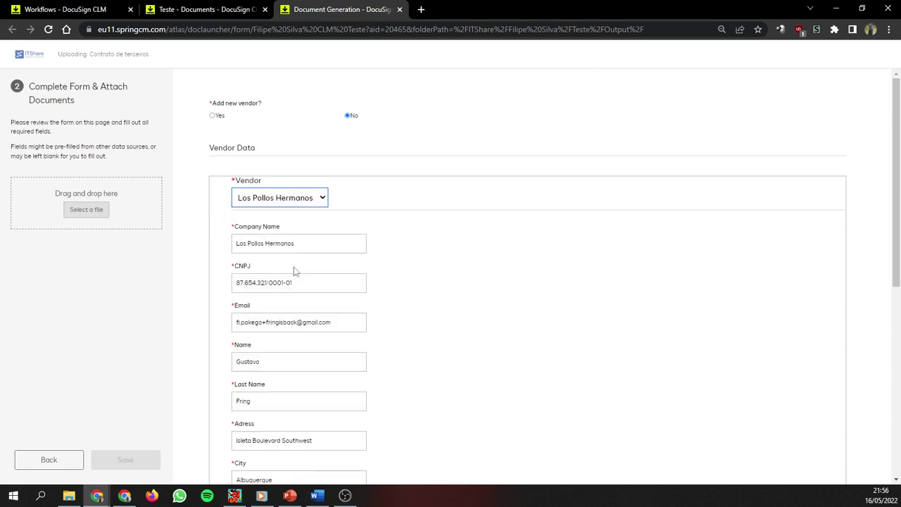
scroll(293, 276, "down", 5)
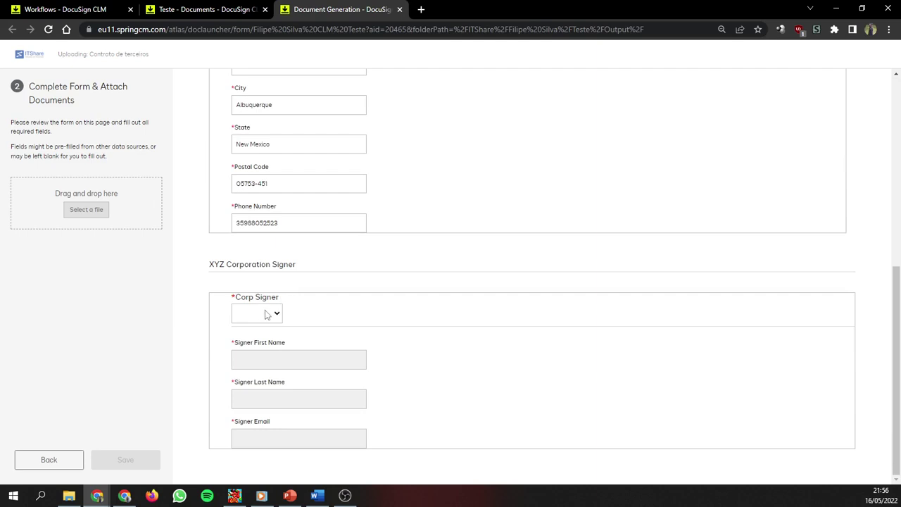
left_click(277, 315)
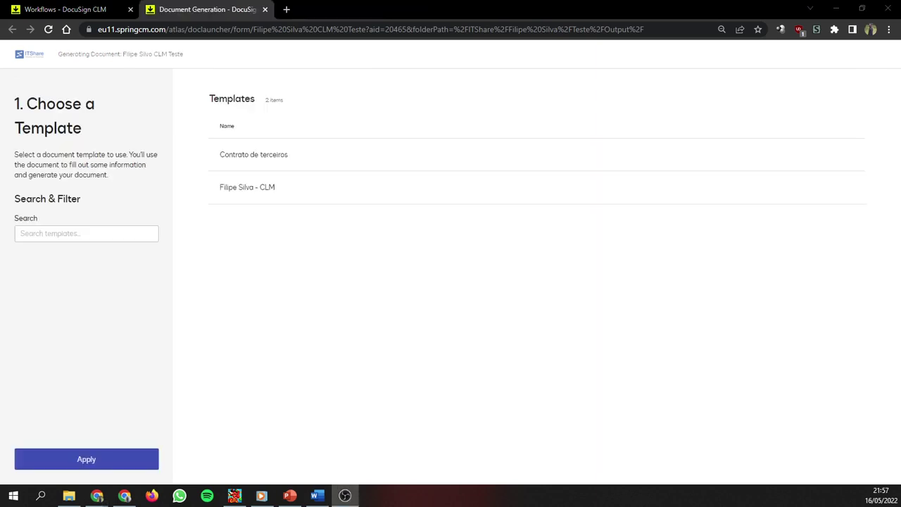
Choose the "Contrato de terceiros" template, set Add new vendor to No and select Los Pollos Hermanos as the vendor.
double_click(287, 160)
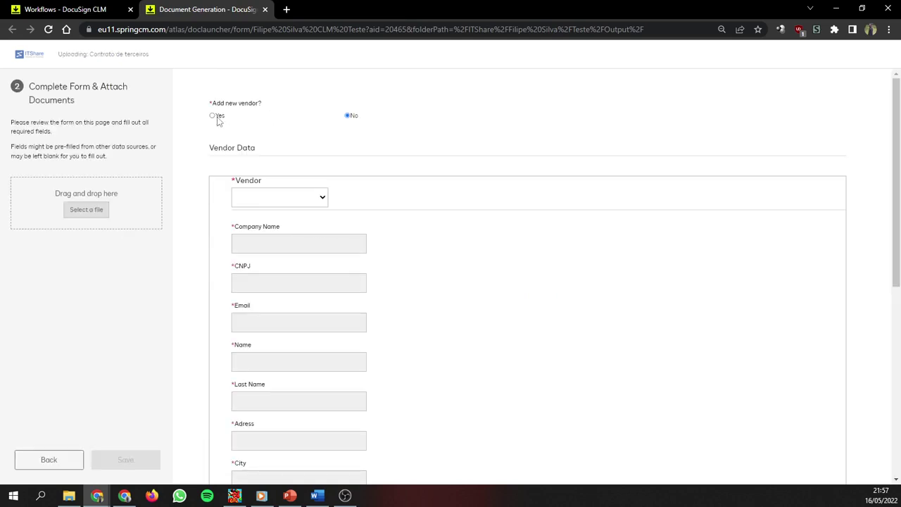
left_click(212, 116)
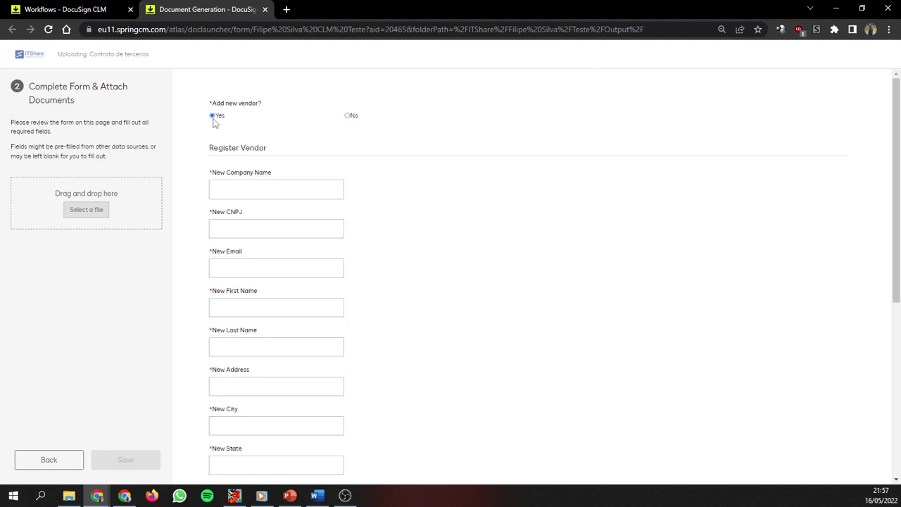
left_click(347, 116)
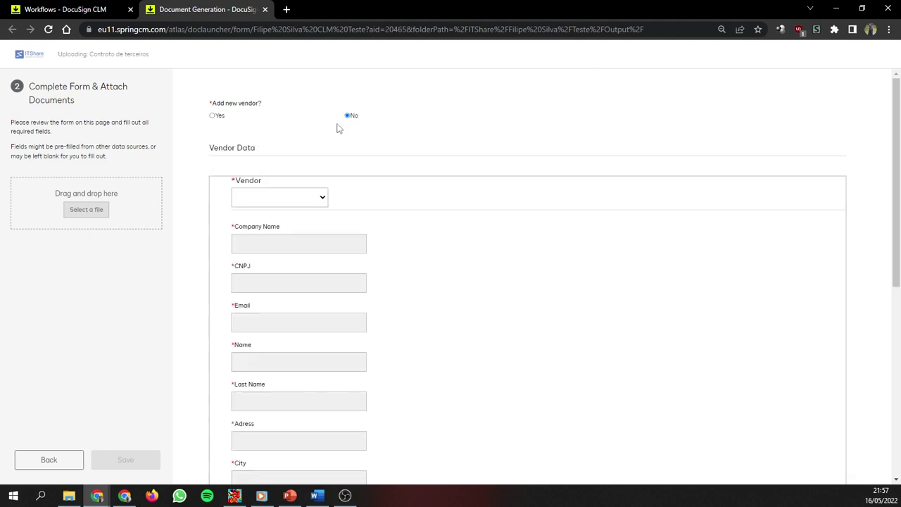
left_click(294, 200)
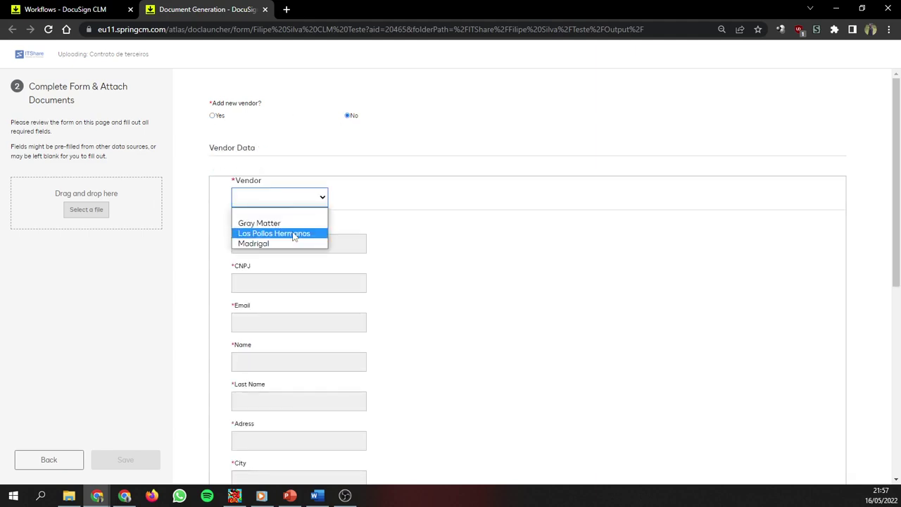
left_click(294, 237)
Choose the second listed person as the XYZ Corporation signer.
scroll(289, 294, "down", 5)
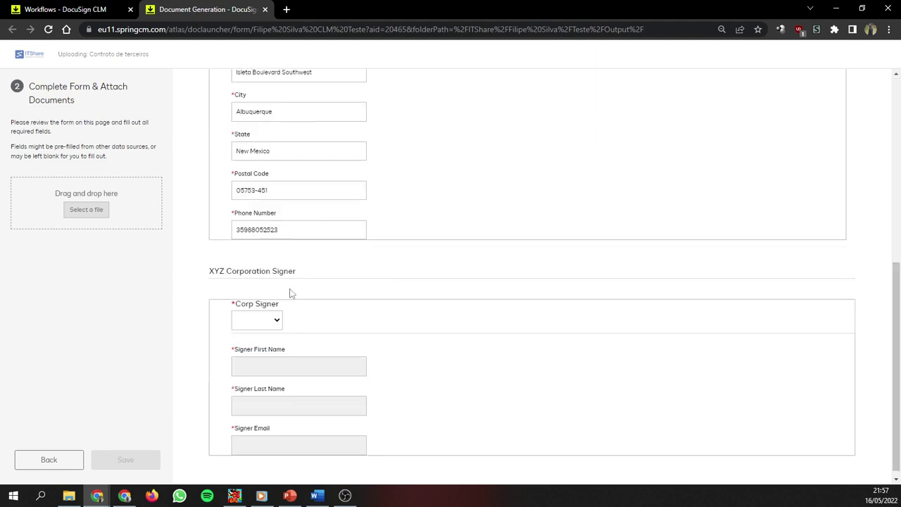
left_click(278, 313)
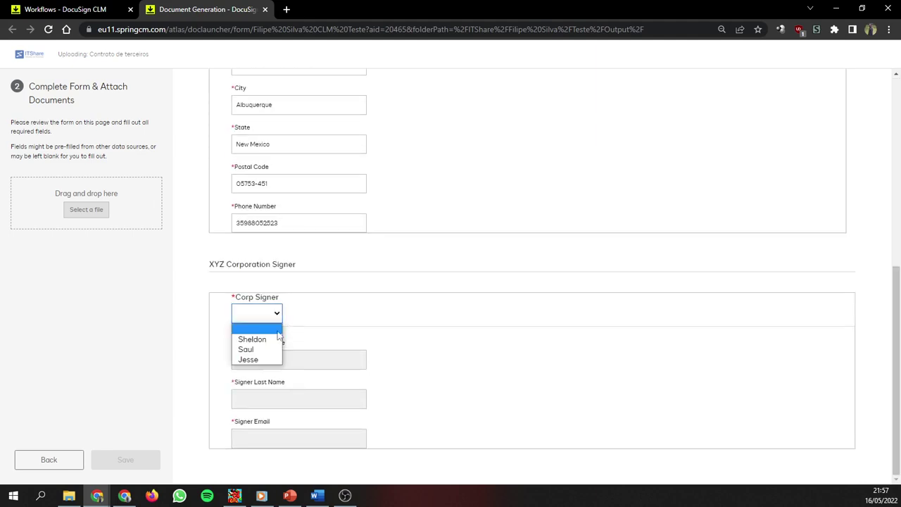
left_click(248, 349)
Attach the Word file "Teste de Contratos de Terceiro" from the desktop folder (Área de Trabalho) to the form.
scroll(393, 356, "up", 4)
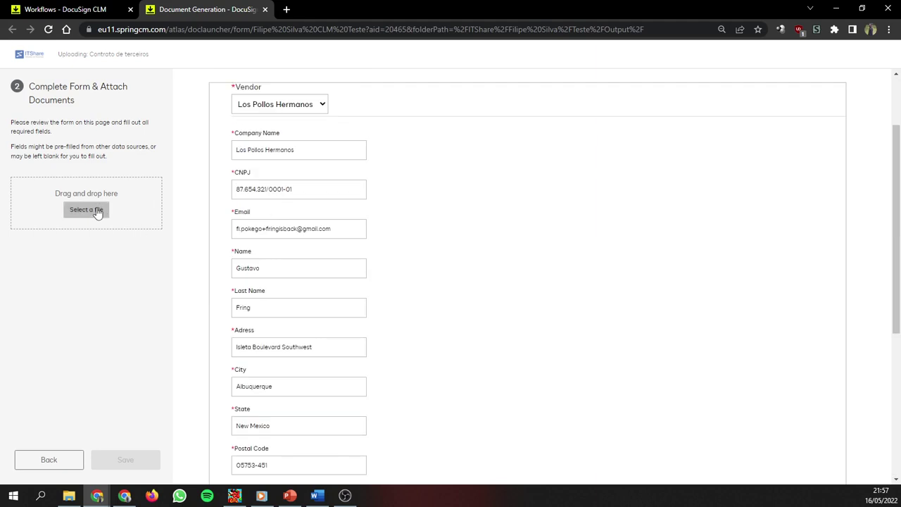
left_click(98, 211)
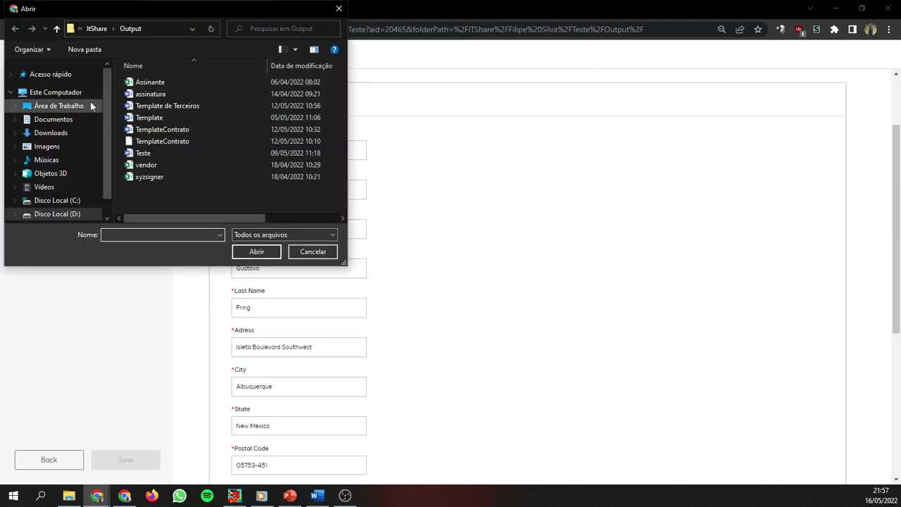
left_click(91, 106)
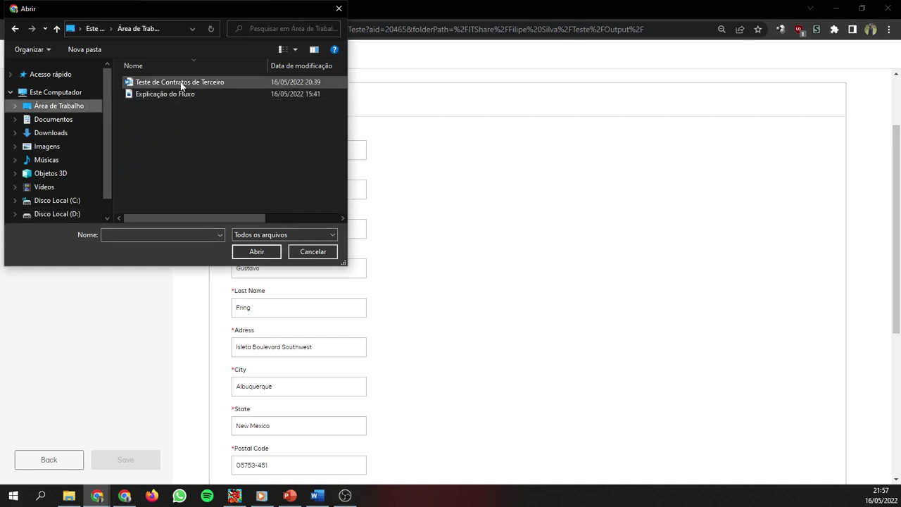
left_click(181, 83)
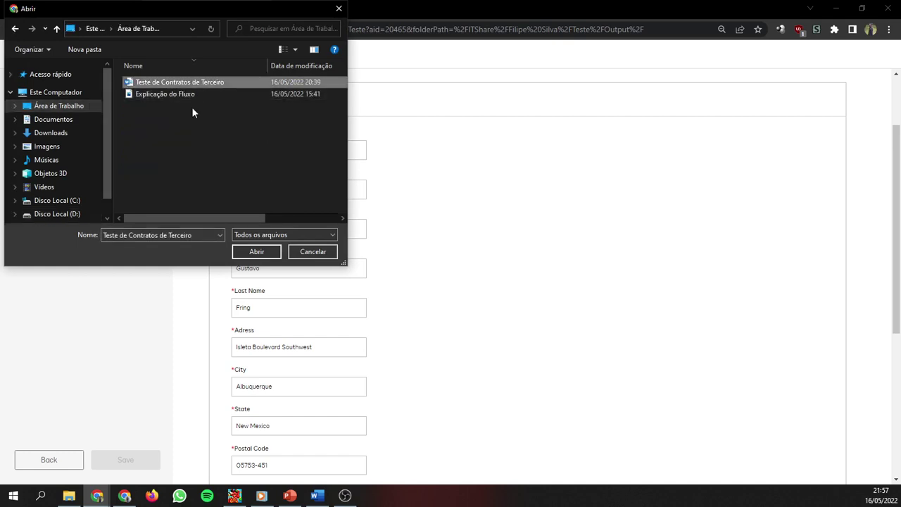
key("Return")
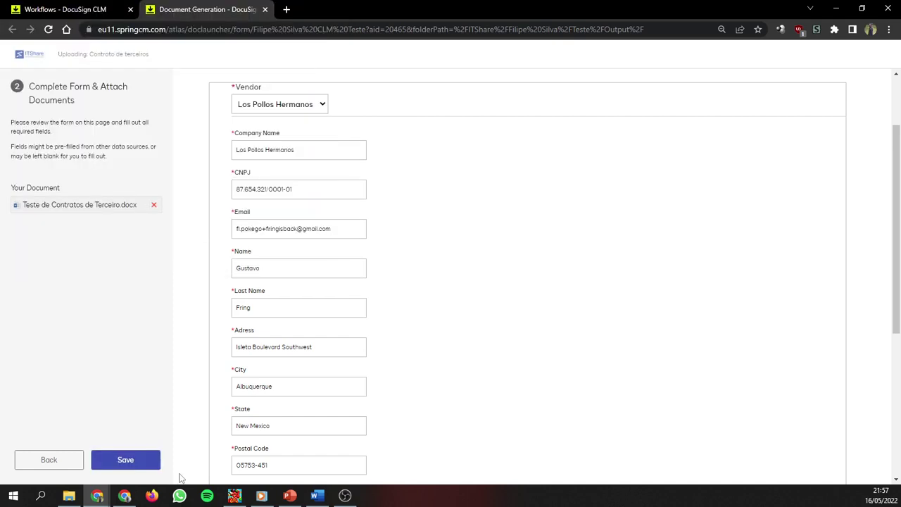
Submit the third-party contract form and approve the Los Pollos Hermanos document in its review task.
left_click(138, 459)
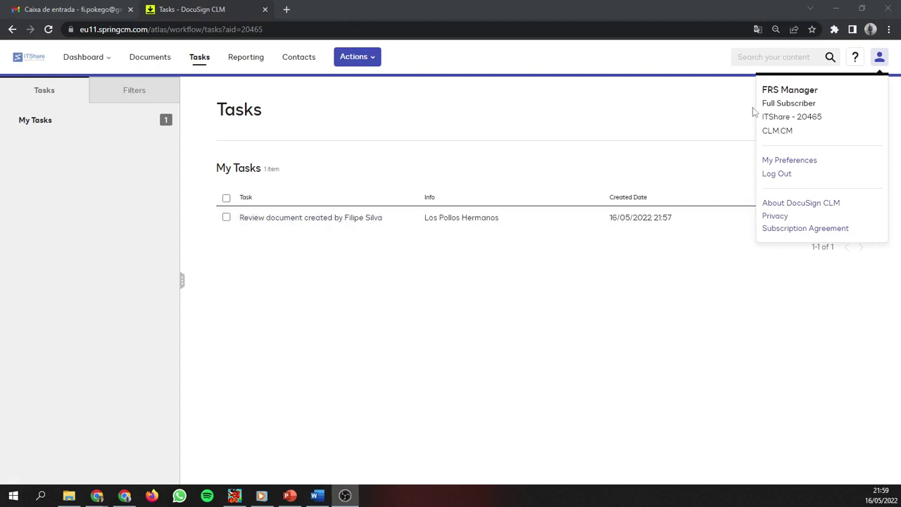
left_click(359, 282)
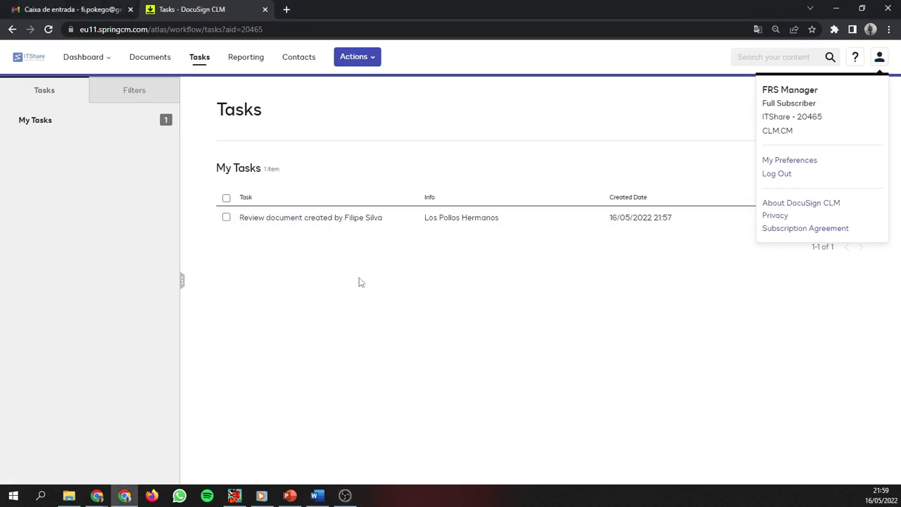
left_click(338, 224)
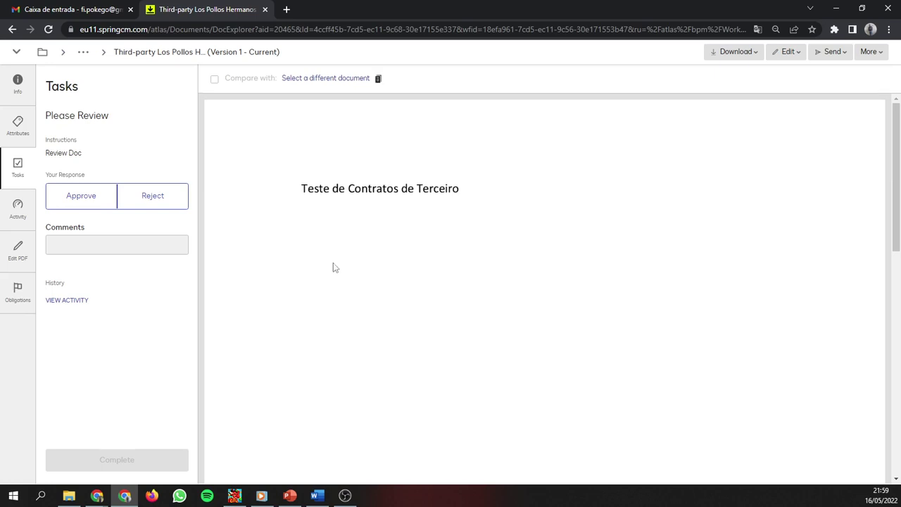
left_click(182, 191)
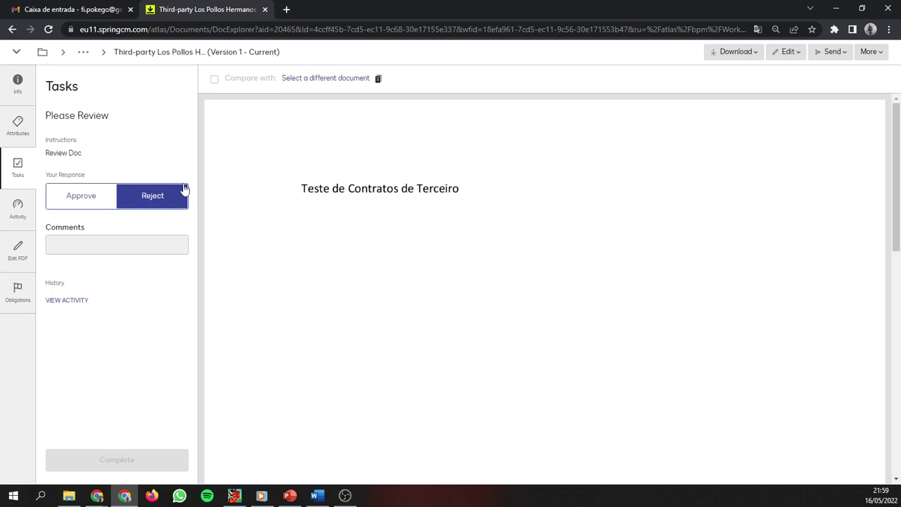
left_click(79, 201)
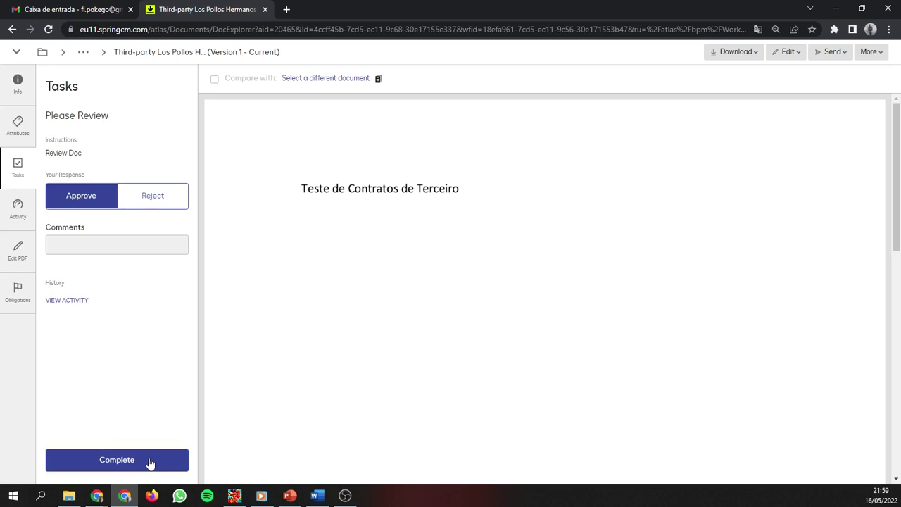
left_click(149, 462)
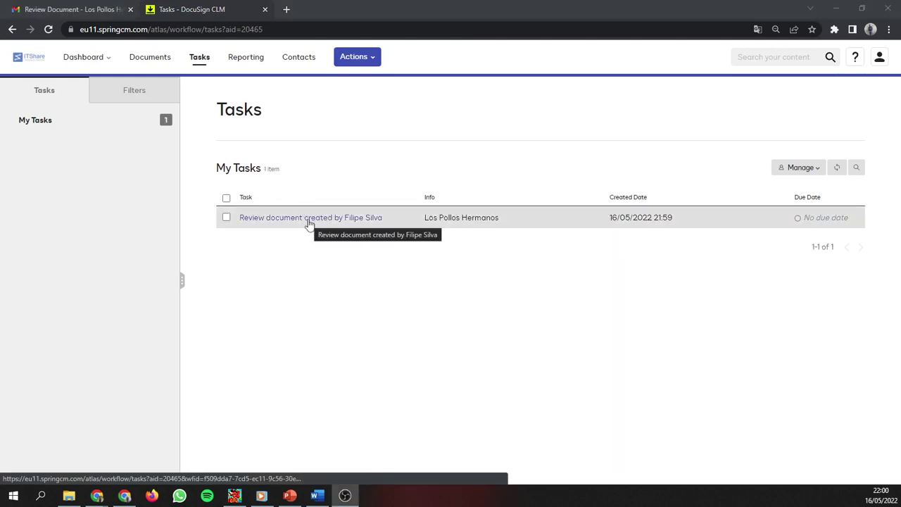
Open the follow-up Los Pollos Hermanos review task and choose Send for Signature as its outcome.
left_click(309, 223)
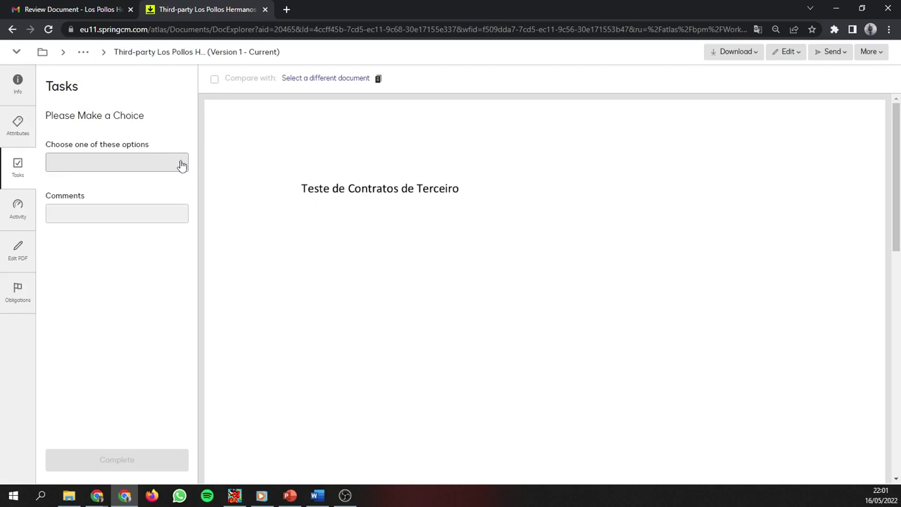
left_click(181, 164)
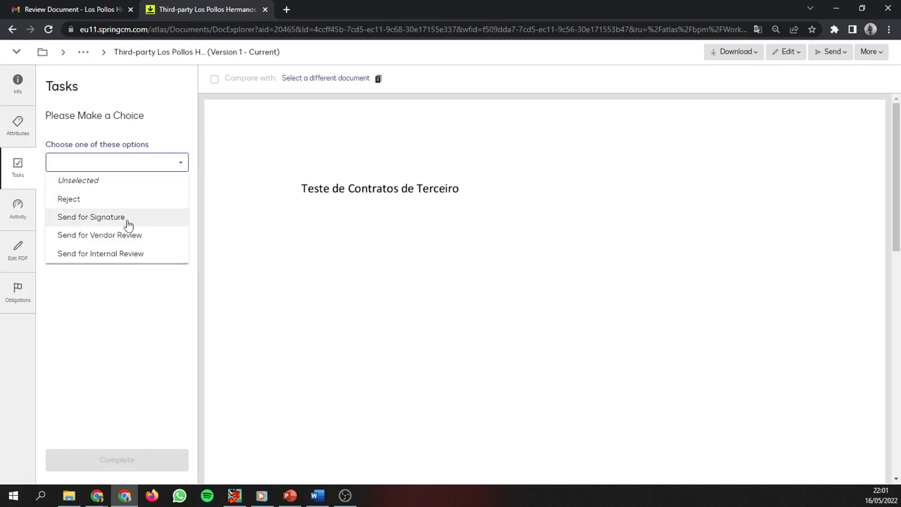
left_click(128, 224)
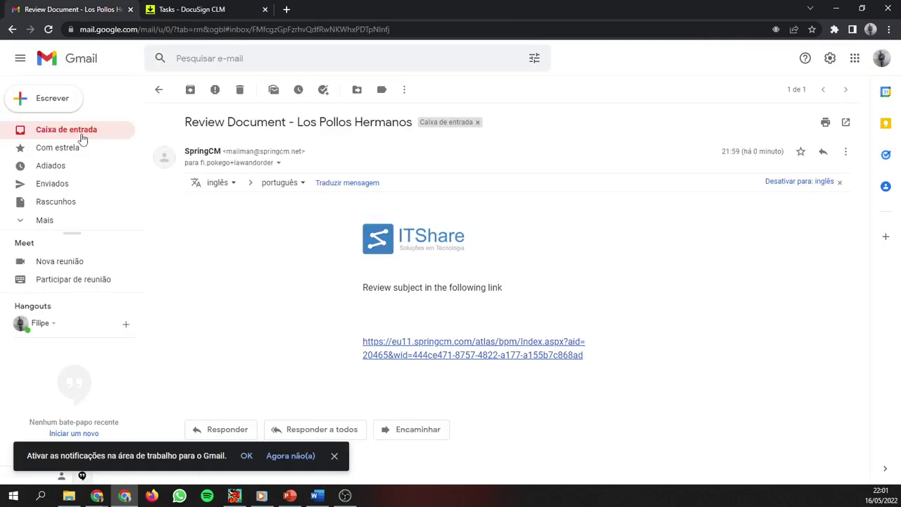
Open the Help Desk signature request in the Gmail inbox and launch its document for review and signing.
left_click(82, 136)
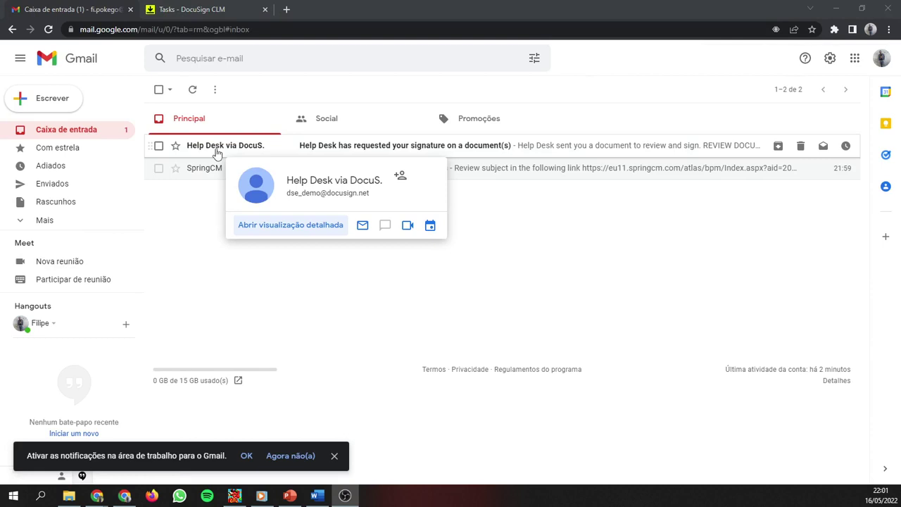
left_click(218, 146)
scroll(519, 237, "down", 3)
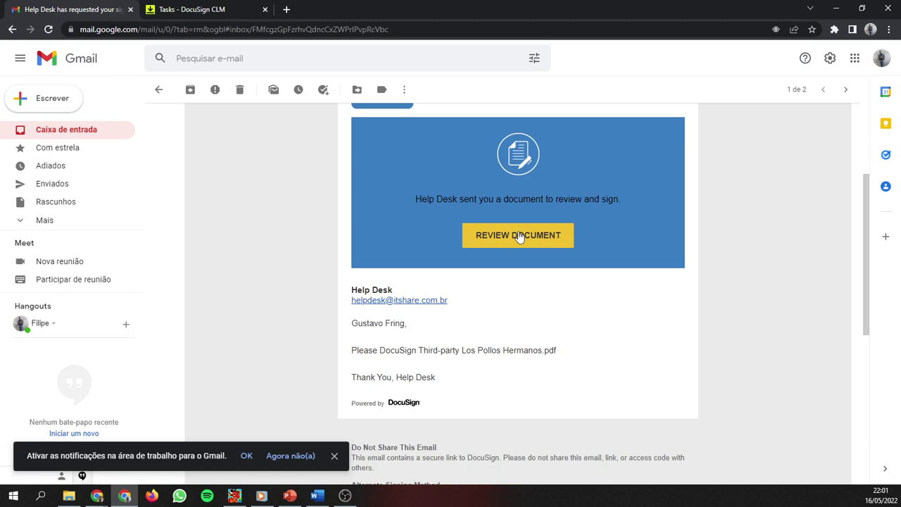
left_click(519, 236)
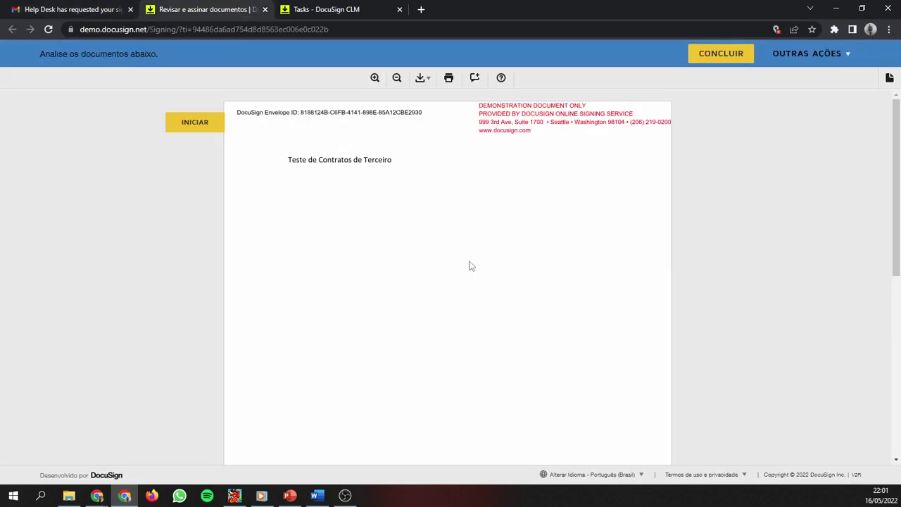
Sign the third-party contract for the vendor and XYZ Corporation, and open the completed document from its notification e-mail.
left_click(281, 356)
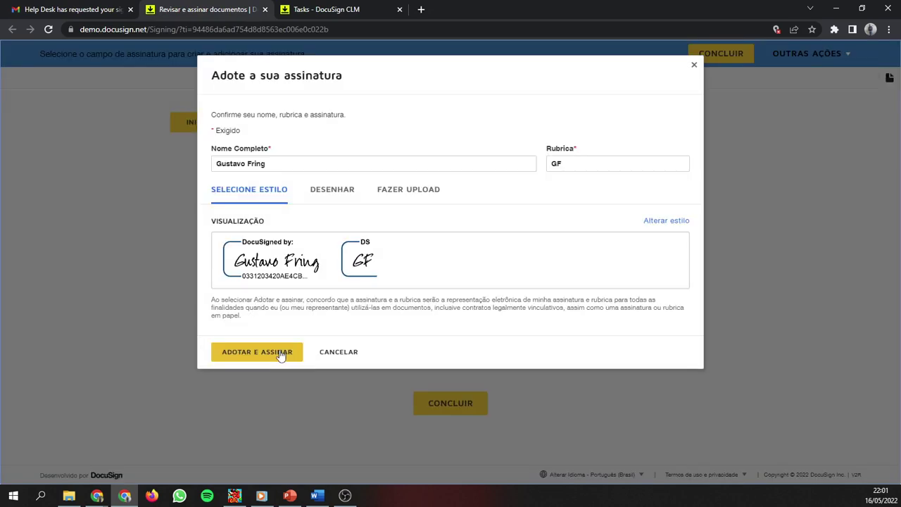
left_click(280, 354)
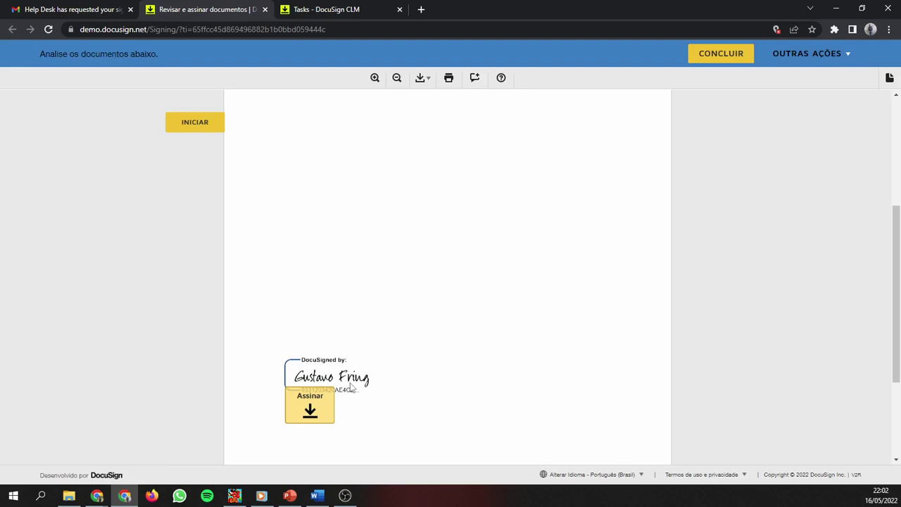
left_click(352, 387)
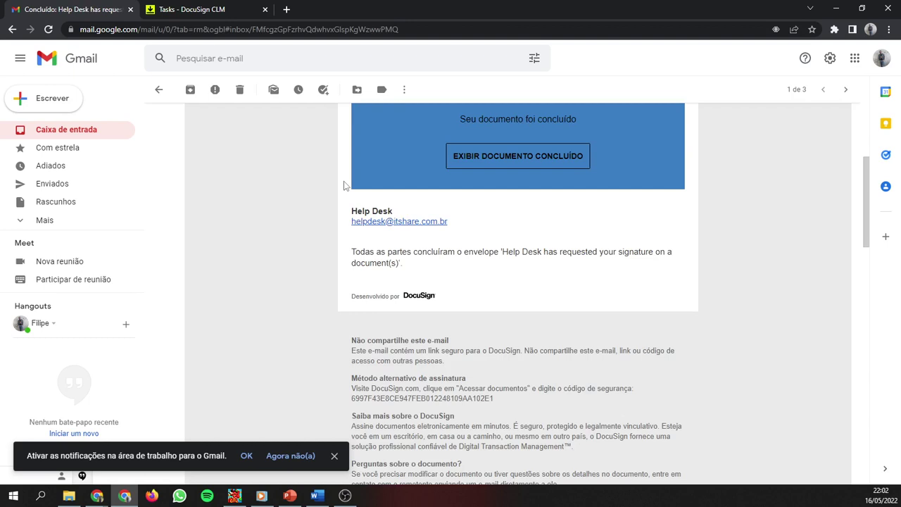
left_click(518, 155)
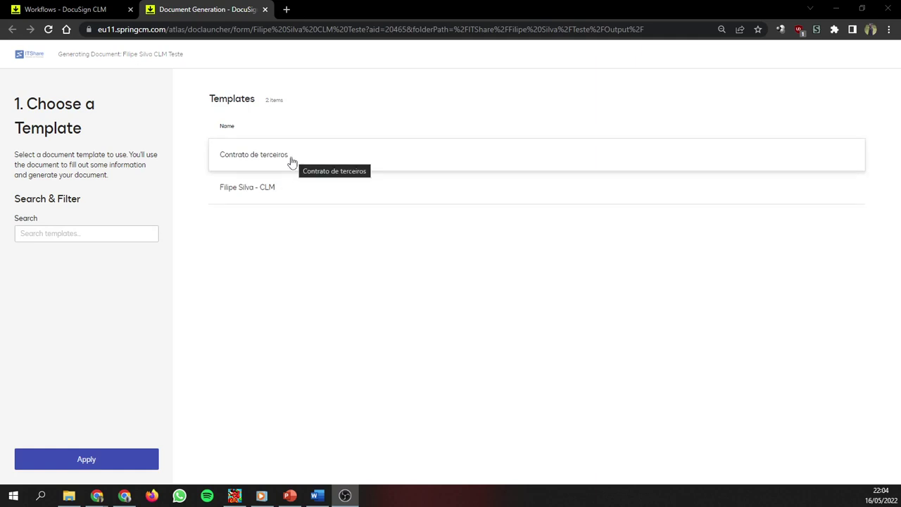
Choose the "Contrato de terceiros" template for a new document and select Madrigal as the vendor.
double_click(290, 161)
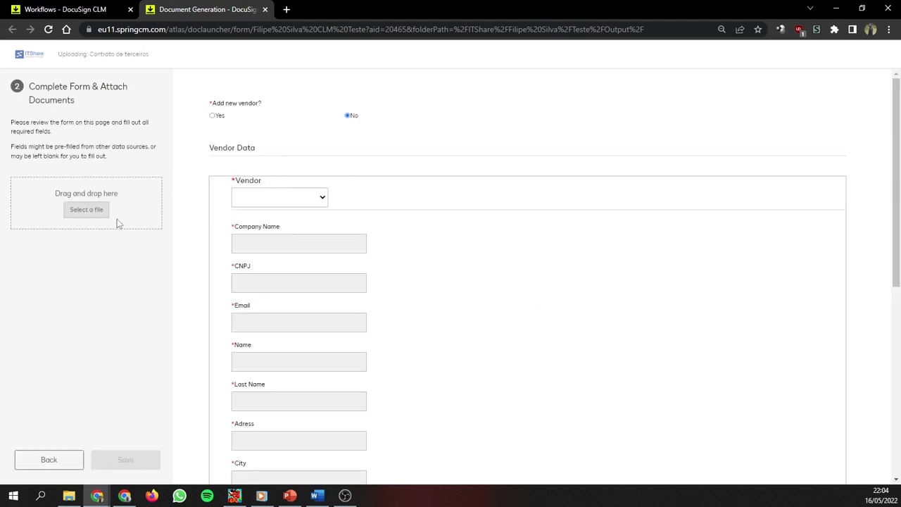
left_click(290, 204)
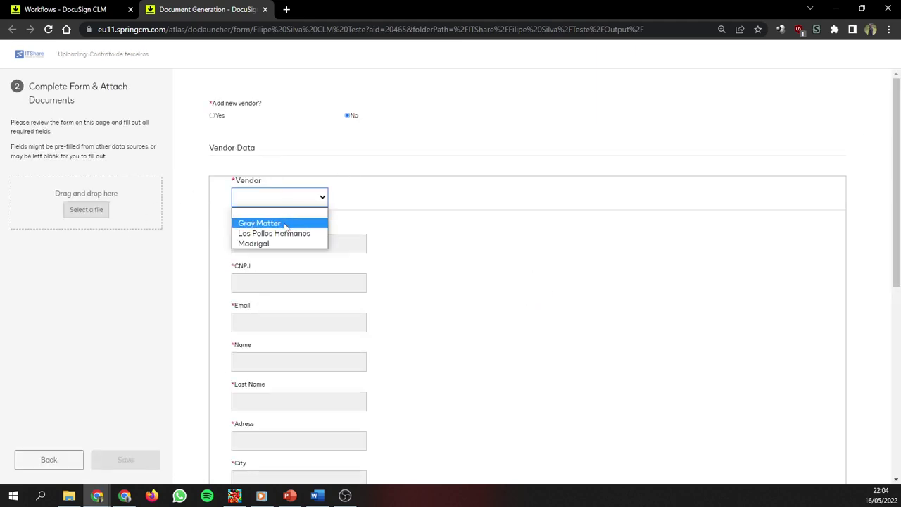
left_click(281, 244)
Choose the third listed person as the XYZ Corporation signer for the Madrigal contract.
scroll(335, 244, "down", 5)
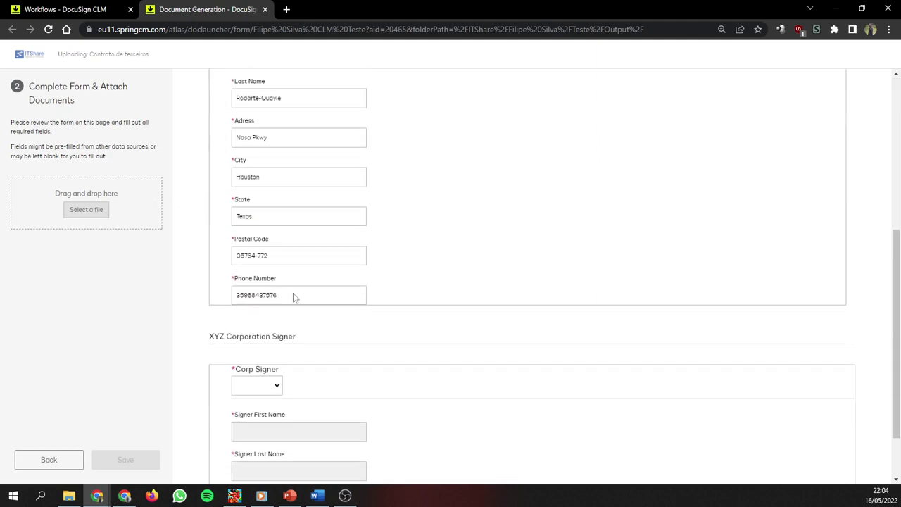
left_click(261, 315)
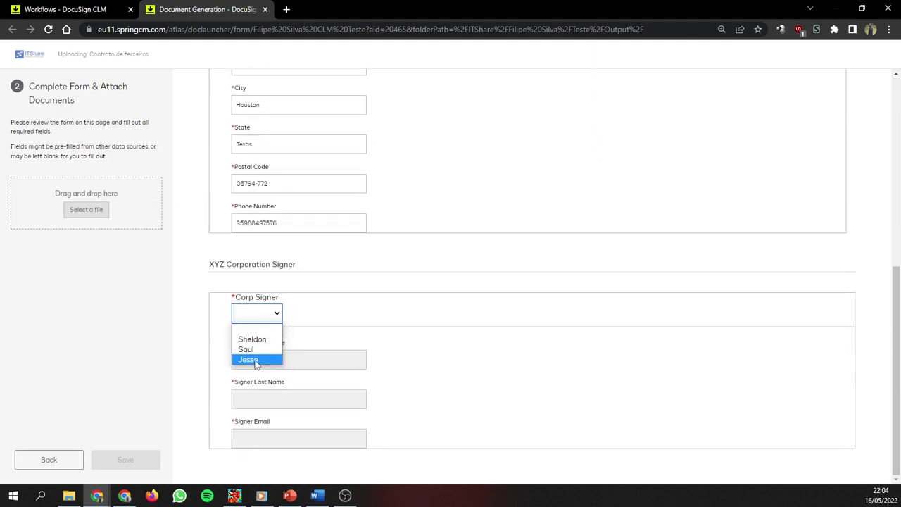
left_click(255, 360)
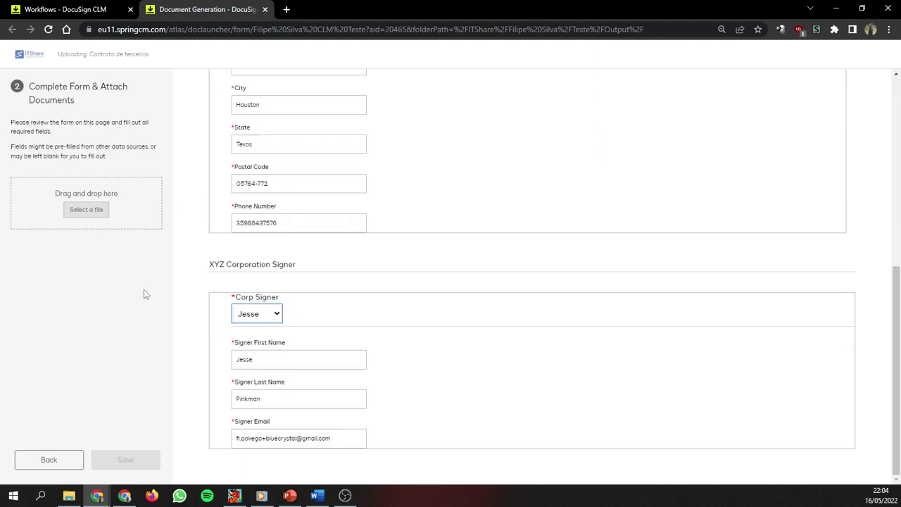
Attach the Word file "Teste de Contratos de Terceiro" to the Madrigal form and submit it.
left_click(90, 209)
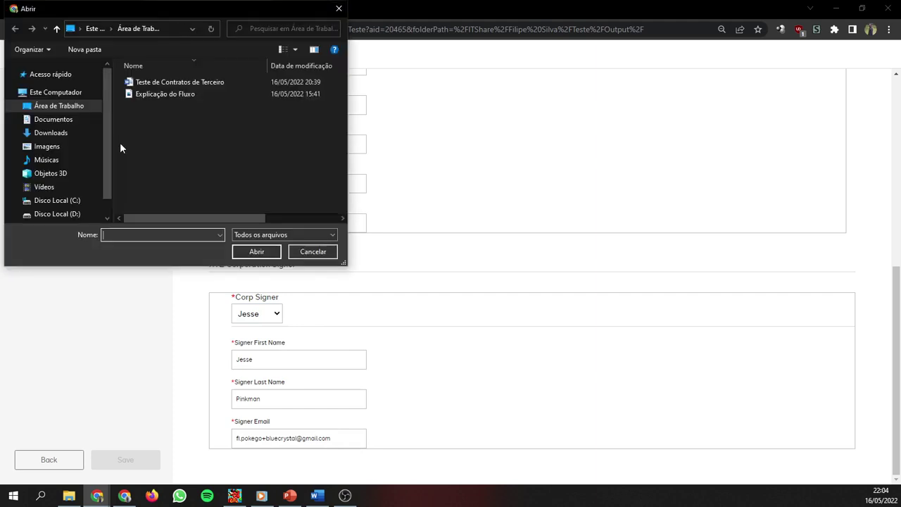
left_click(141, 82)
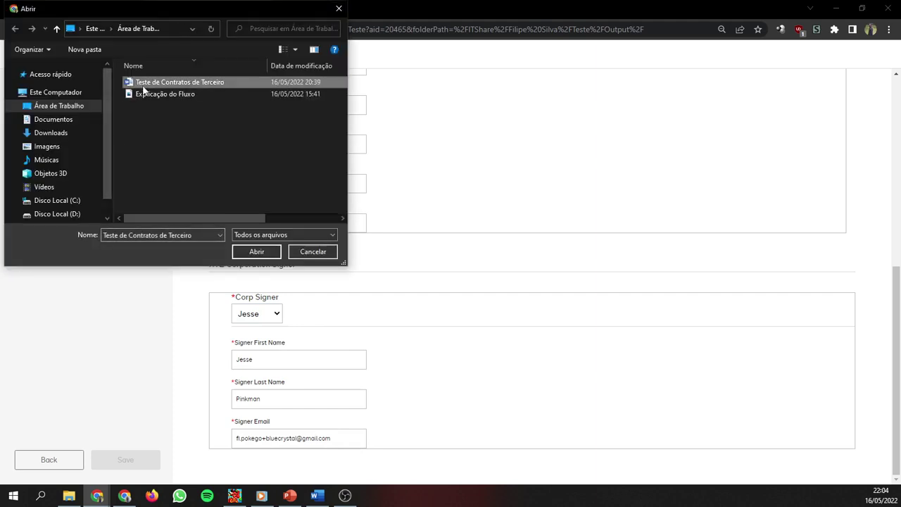
left_click(255, 252)
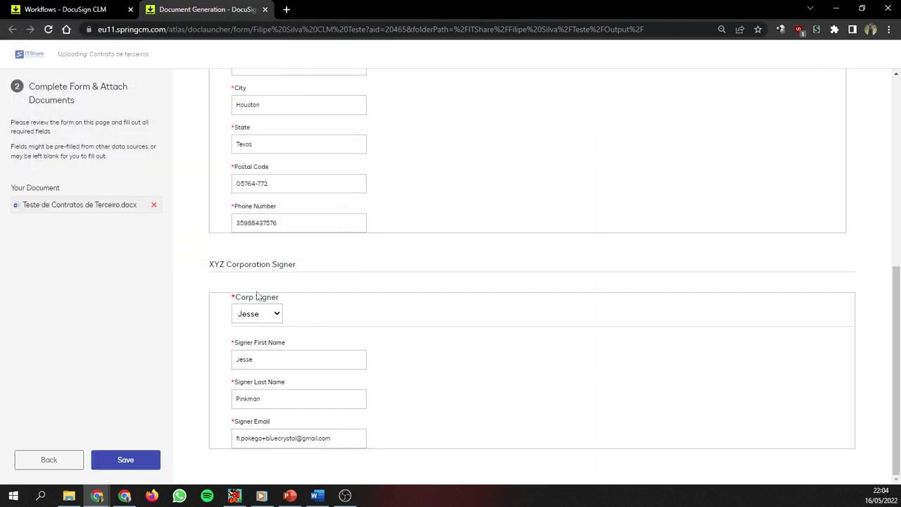
left_click(136, 458)
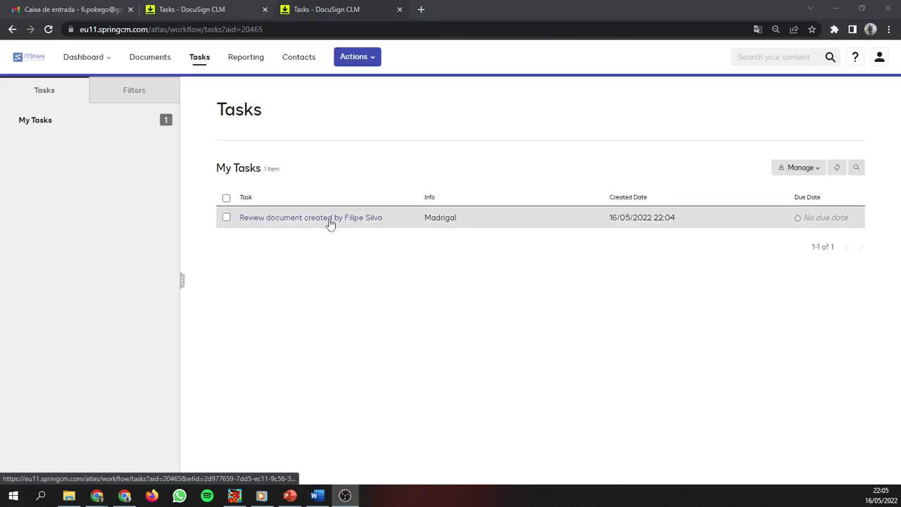
Open the Madrigal review task and reject the document.
left_click(331, 223)
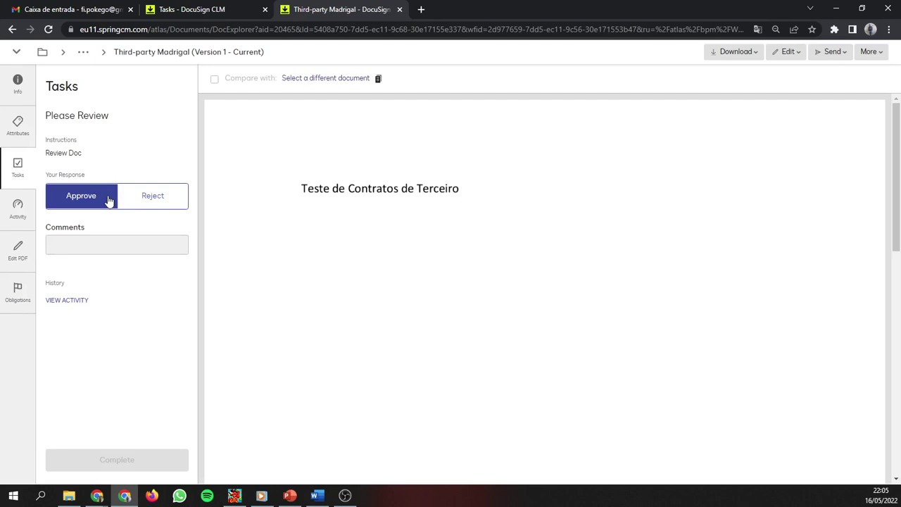
left_click(152, 196)
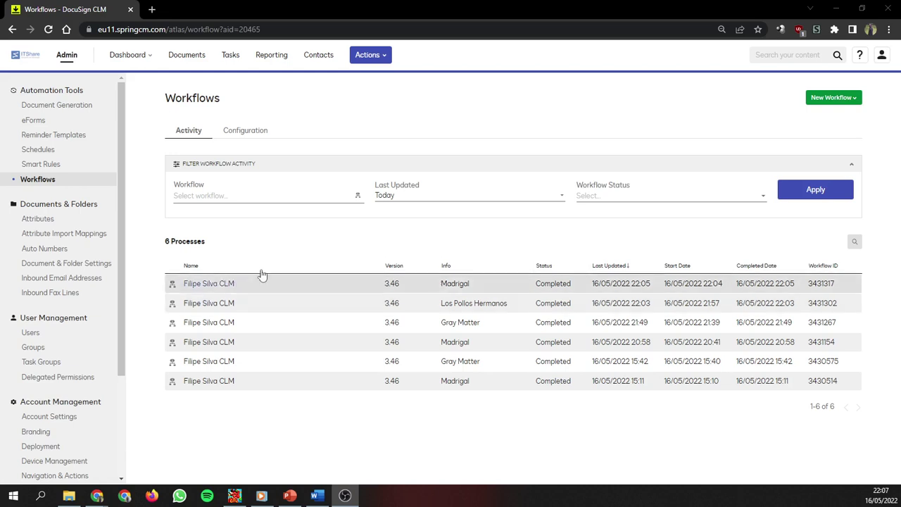
Open the Gray Matter process last updated at 21:49 and examine the Update Variable Value 1, Decision 1 and Append Text Document 1 steps.
middle_click(217, 326)
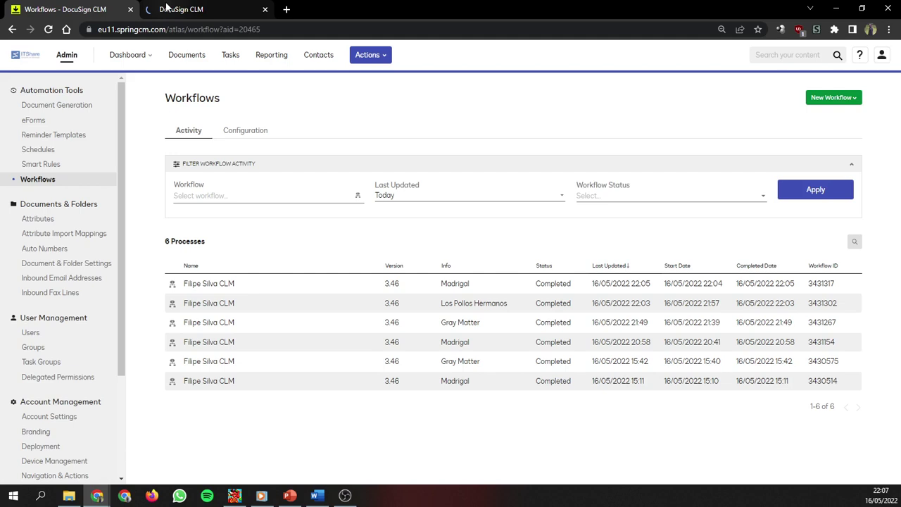
left_click(176, 9)
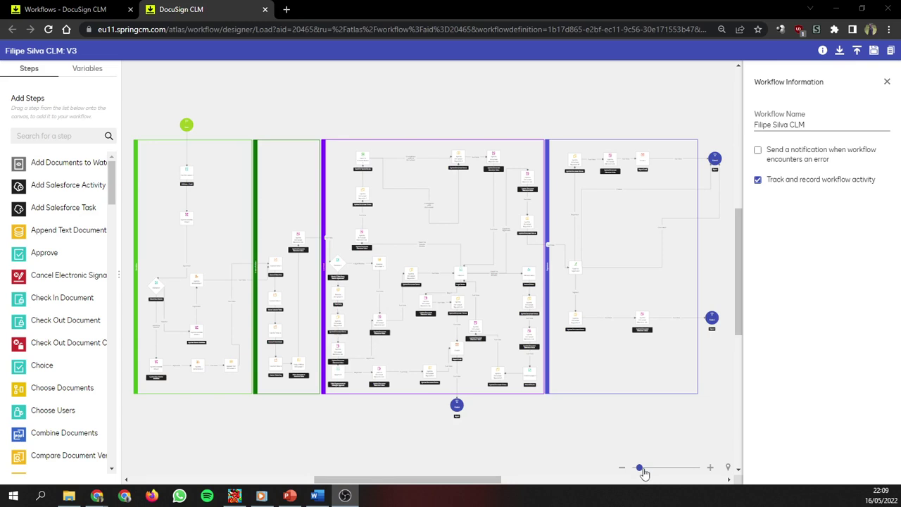
left_click_drag(640, 469, 657, 475)
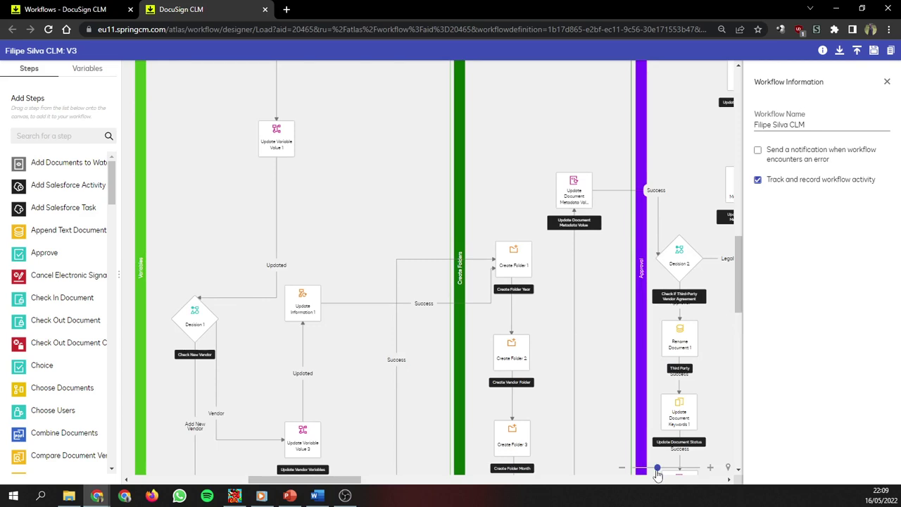
scroll(345, 286, "up", 2)
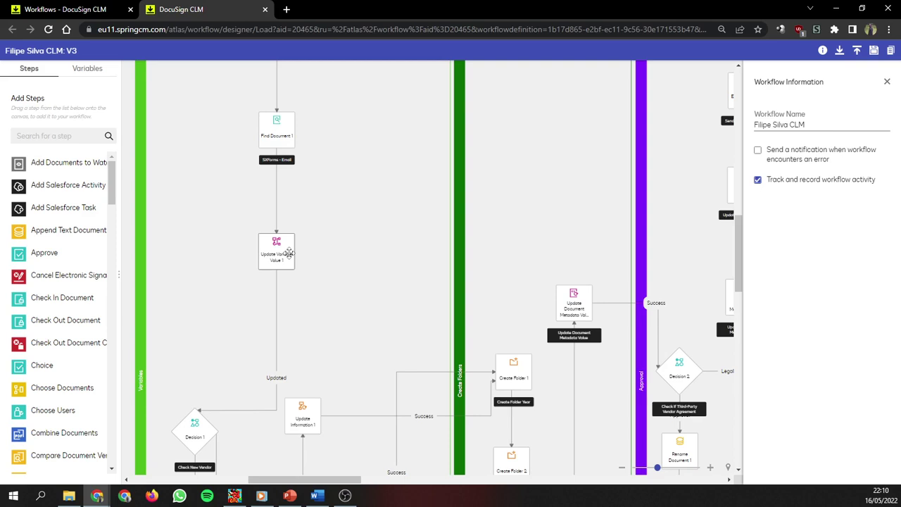
left_click(289, 254)
scroll(196, 206, "down", 3)
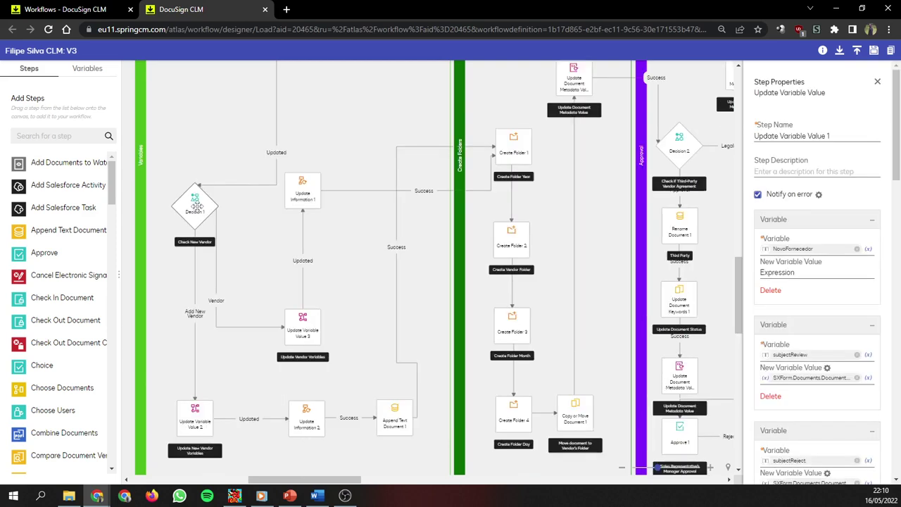
left_click(197, 206)
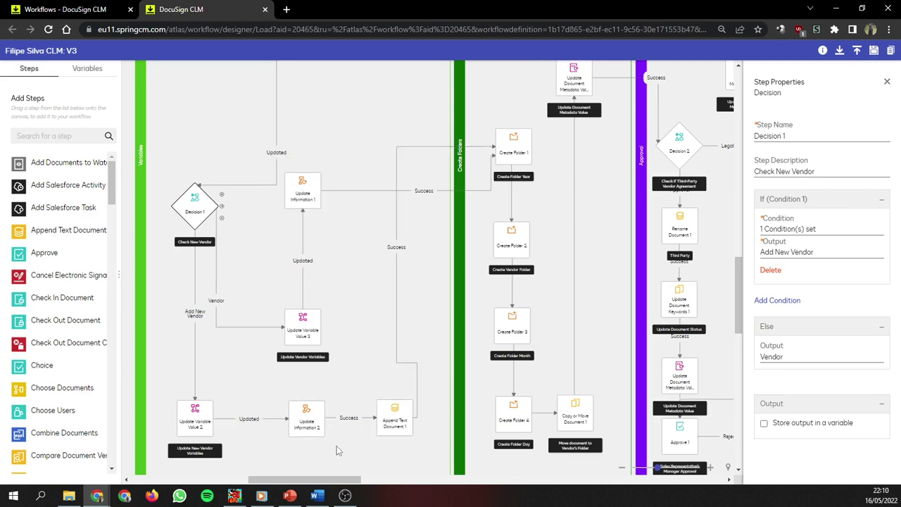
left_click(398, 439)
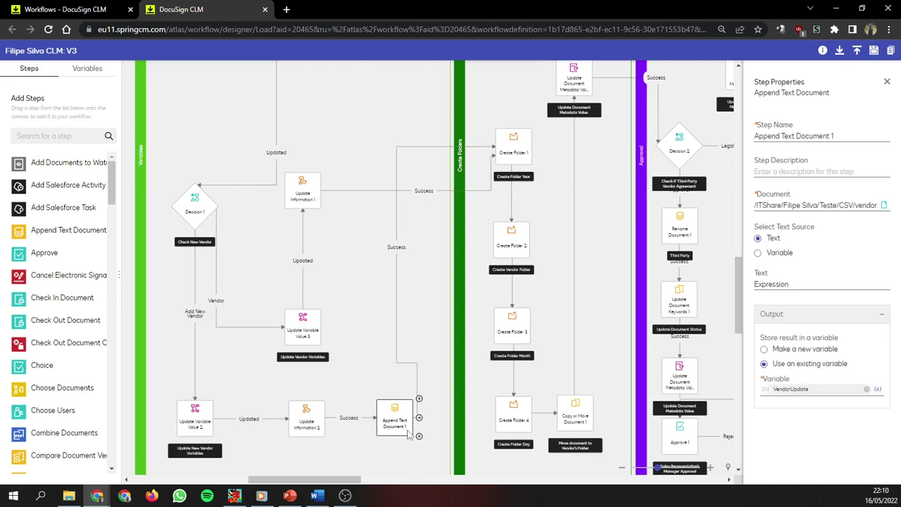
Examine the Create Folders section's Create Folder 1 to 4 steps and the settings of Copy or Move Document 1 and Update Document Metadata Value 1.
left_click(372, 482)
left_click_drag(373, 489, 397, 483)
left_click(416, 209)
scroll(307, 306, "up", 5)
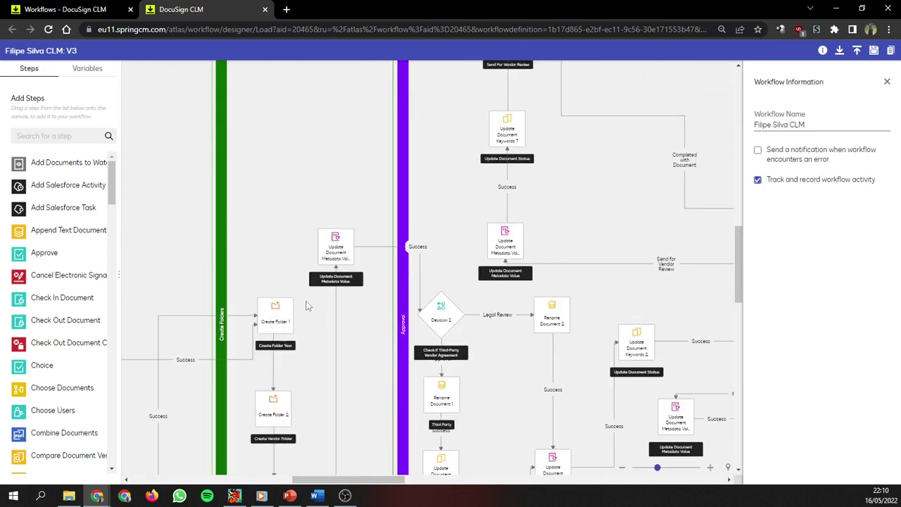
scroll(307, 305, "down", 5)
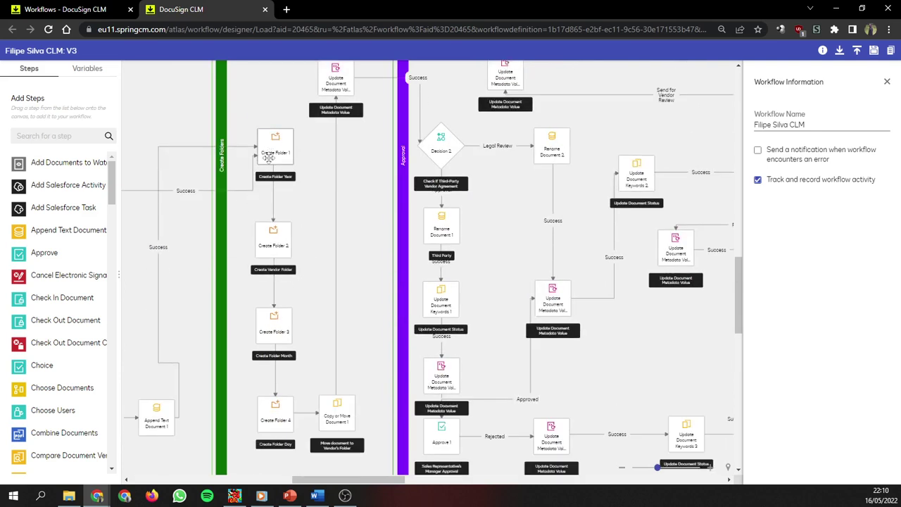
scroll(286, 199, "down", 2)
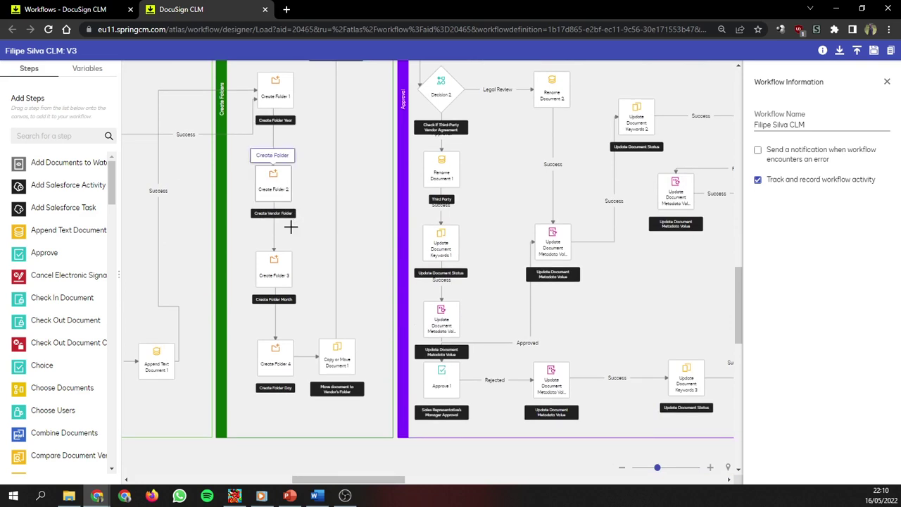
scroll(295, 263, "down", 2)
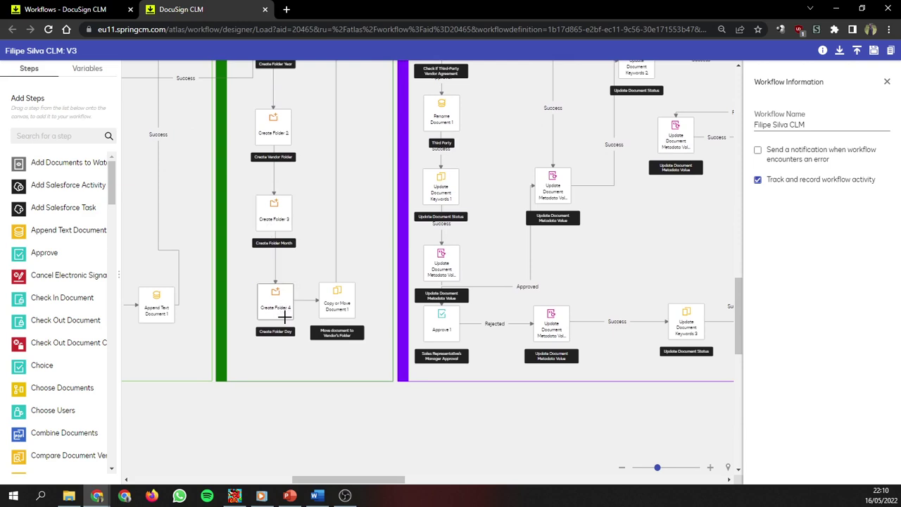
left_click(341, 303)
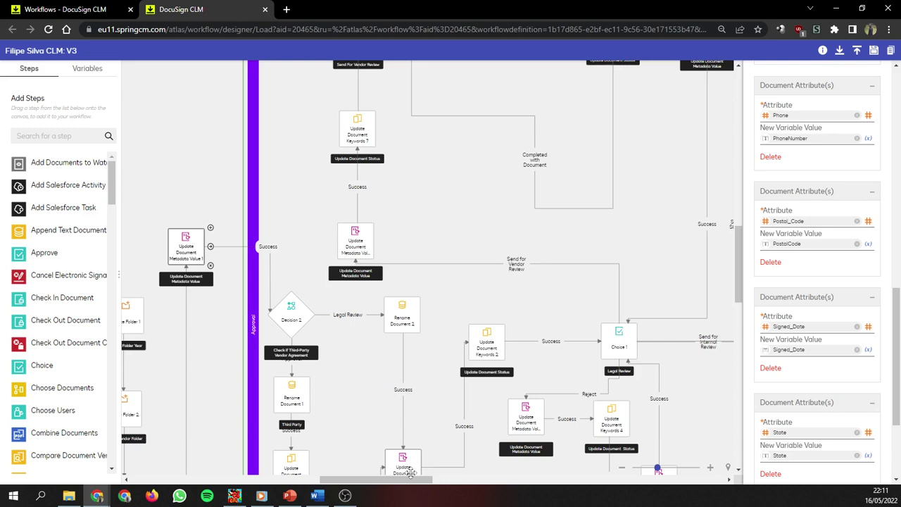
Examine the properties of Decision 2, which checks for a third-party vendor agreement, and of Rename Document 1 in the Approval section.
left_click(291, 313)
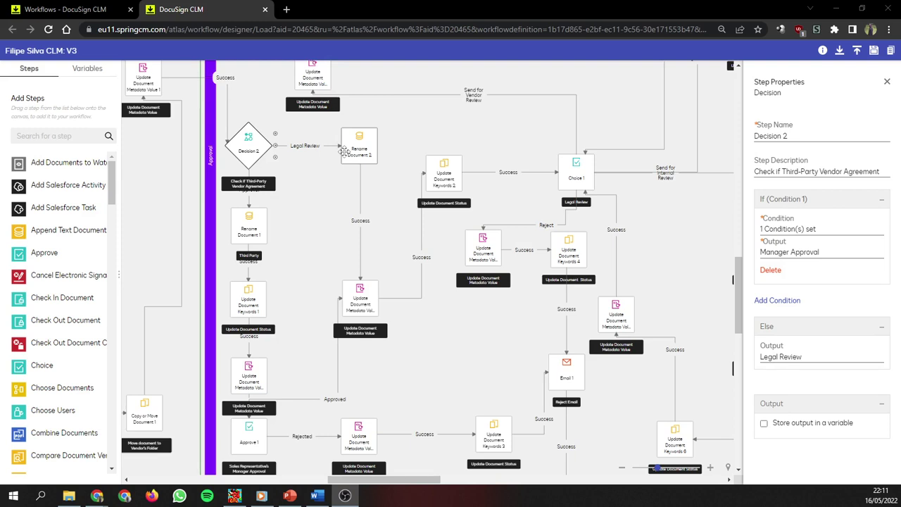
scroll(249, 180, "down", 1)
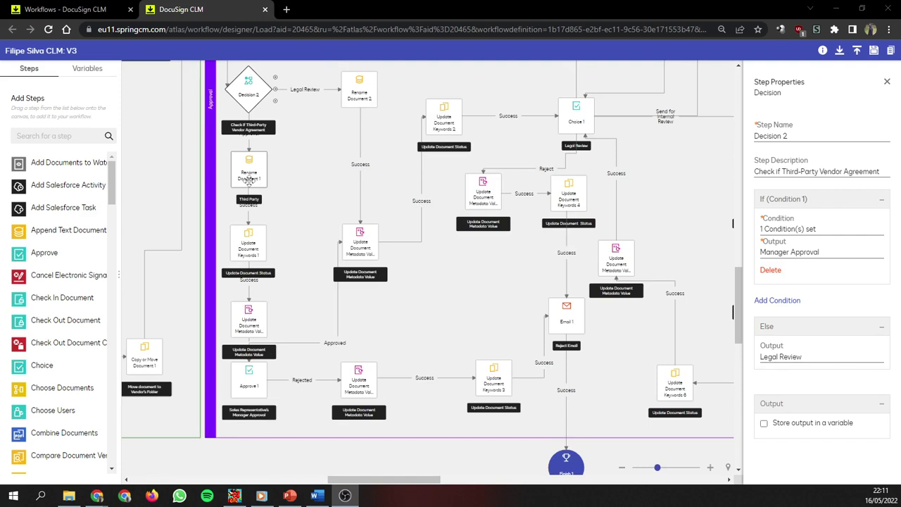
left_click(248, 179)
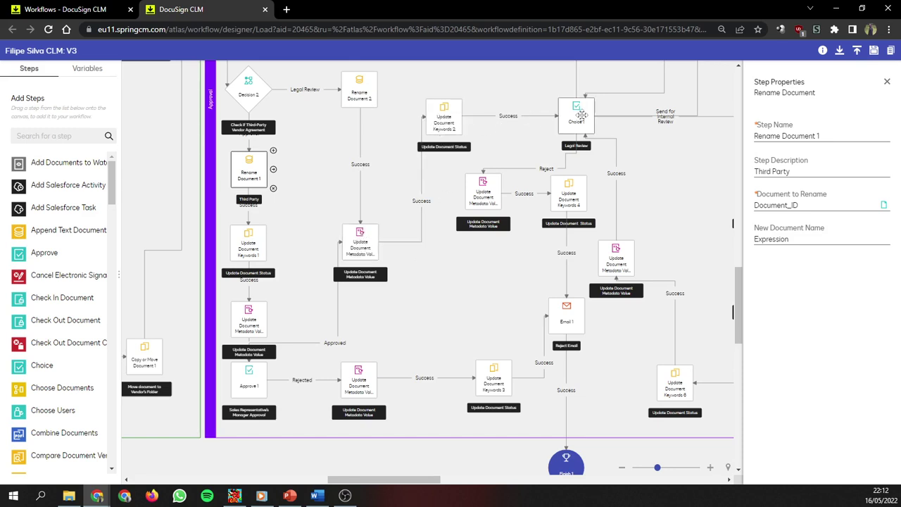
Examine the Approval section's legal review, internal review, vendor review and rejection paths around Choice 1.
mouse_move(426, 479)
left_mouse_down()
mouse_move(466, 496)
mouse_move(460, 491)
left_mouse_up()
scroll(361, 194, "up", 3)
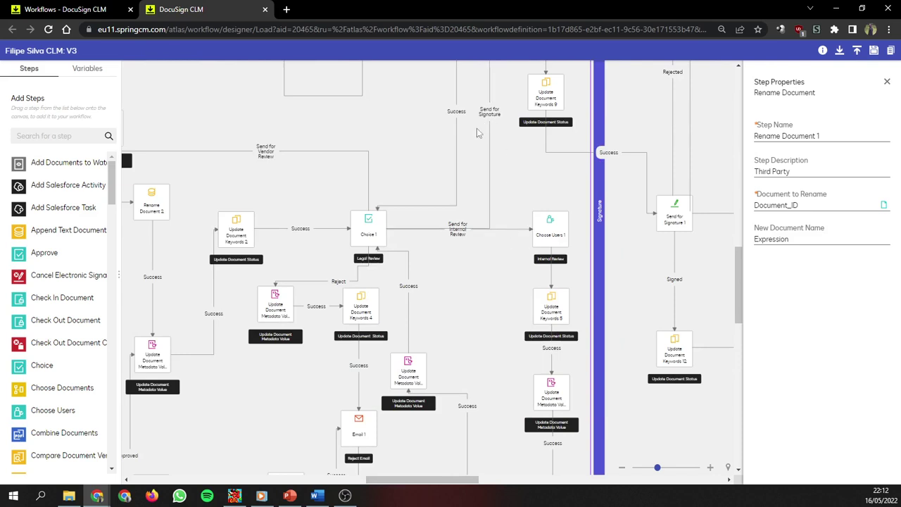
scroll(405, 299, "up", 2)
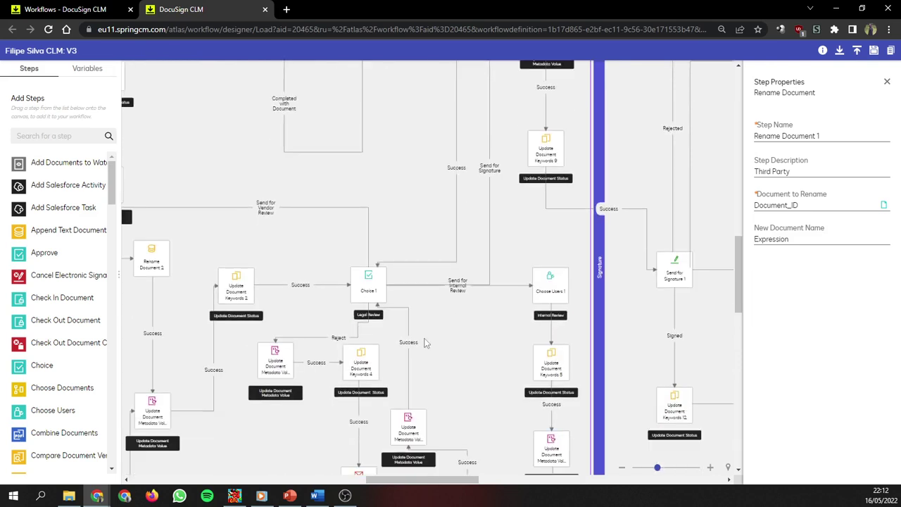
left_click_drag(451, 481, 483, 480)
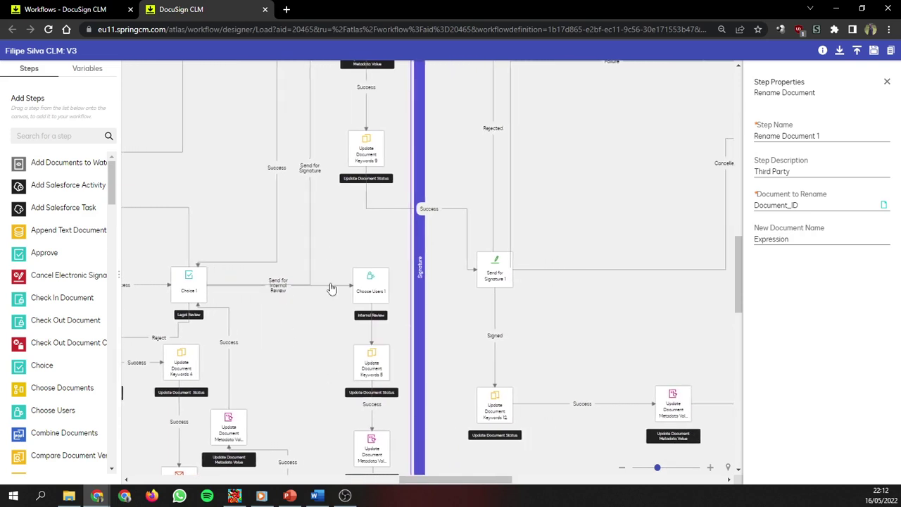
scroll(396, 391, "down", 2)
scroll(397, 390, "down", 4)
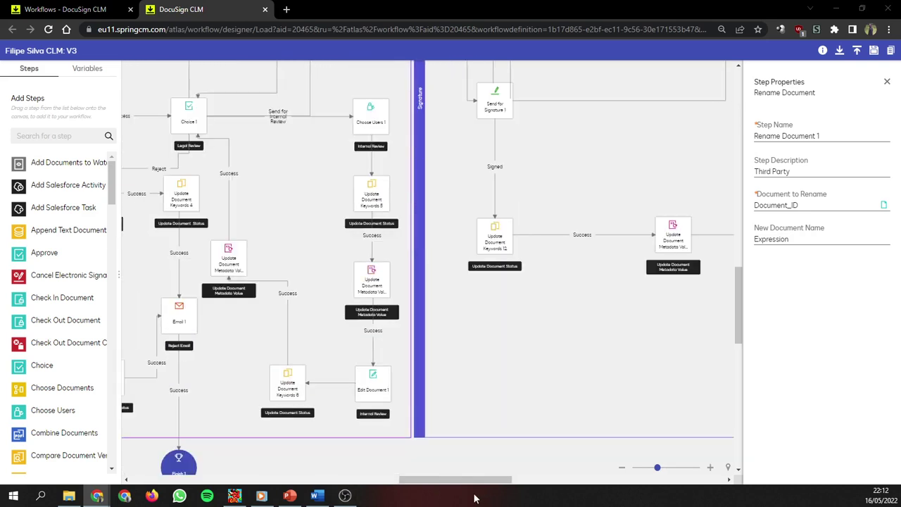
left_click_drag(444, 480, 379, 481)
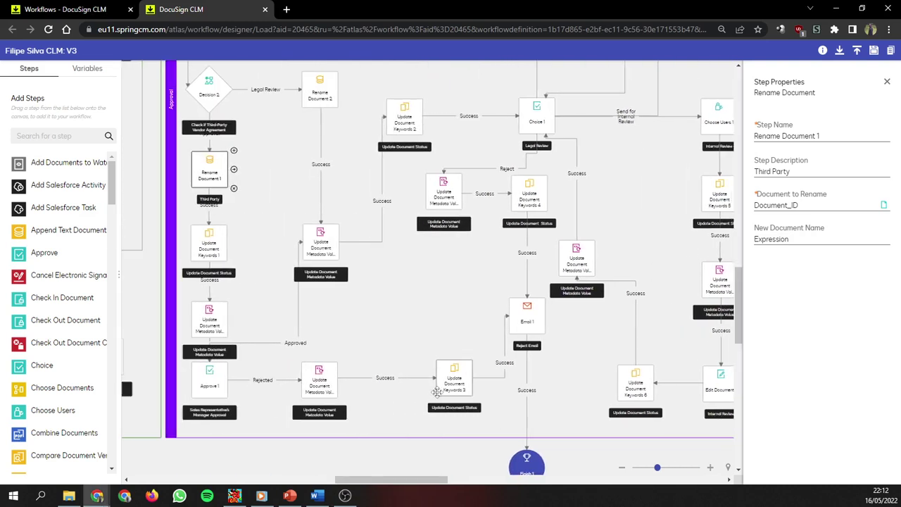
scroll(248, 296, "up", 6)
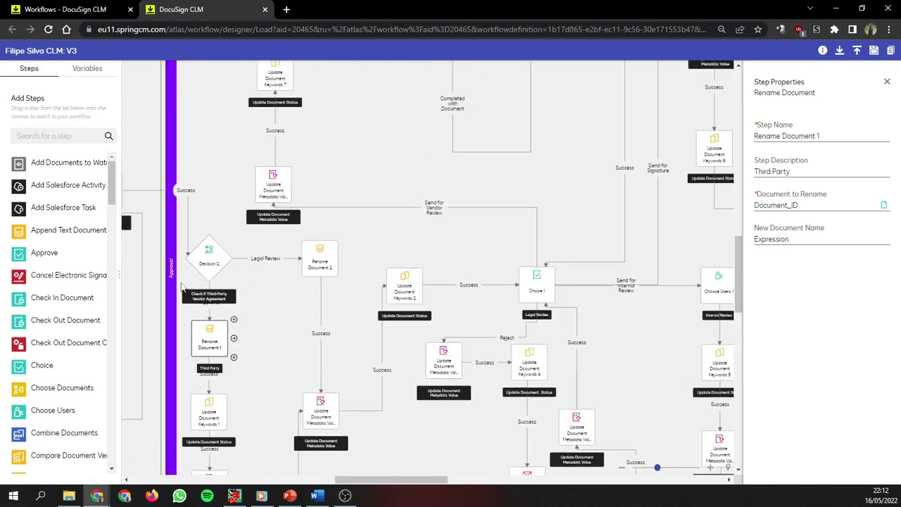
Examine the Signature section's signed, rejected, failure and cancelled paths from Send for Signature 1 to the finish steps.
left_click_drag(431, 491, 544, 491)
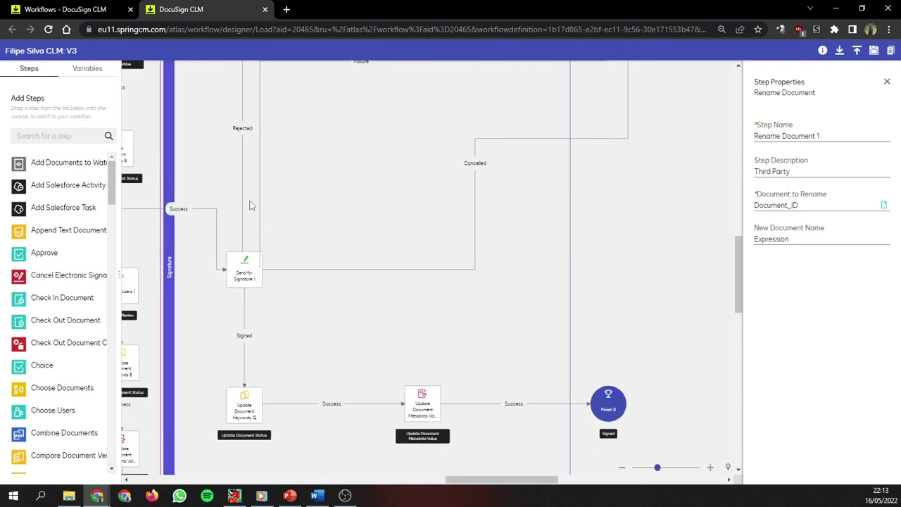
scroll(232, 360, "up", 4)
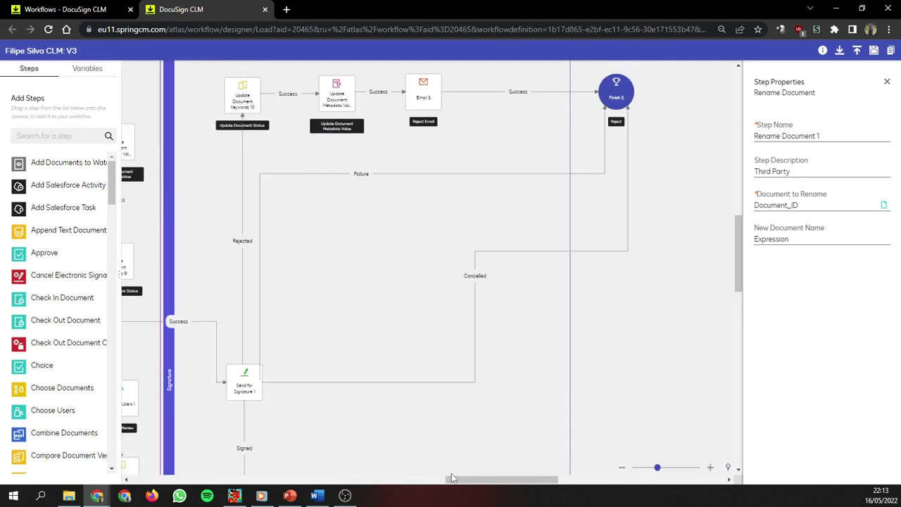
left_click_drag(453, 479, 435, 495)
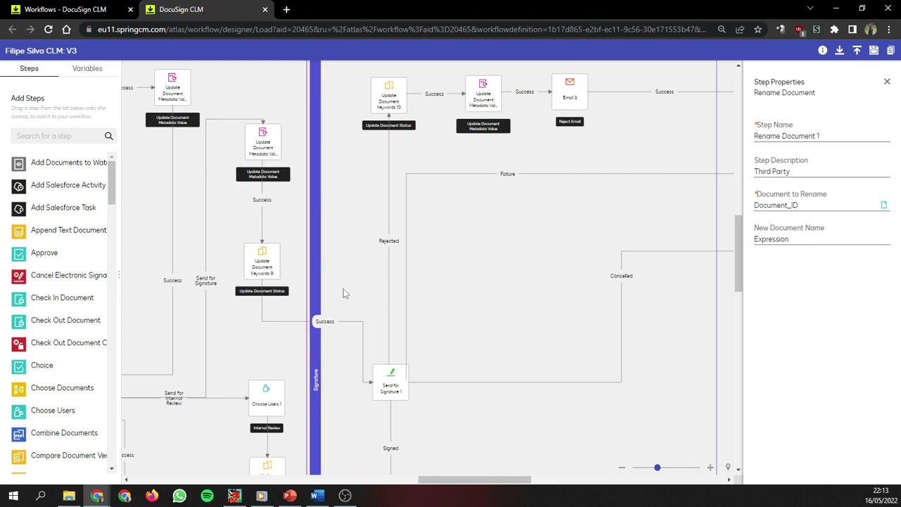
left_click_drag(489, 484, 504, 486)
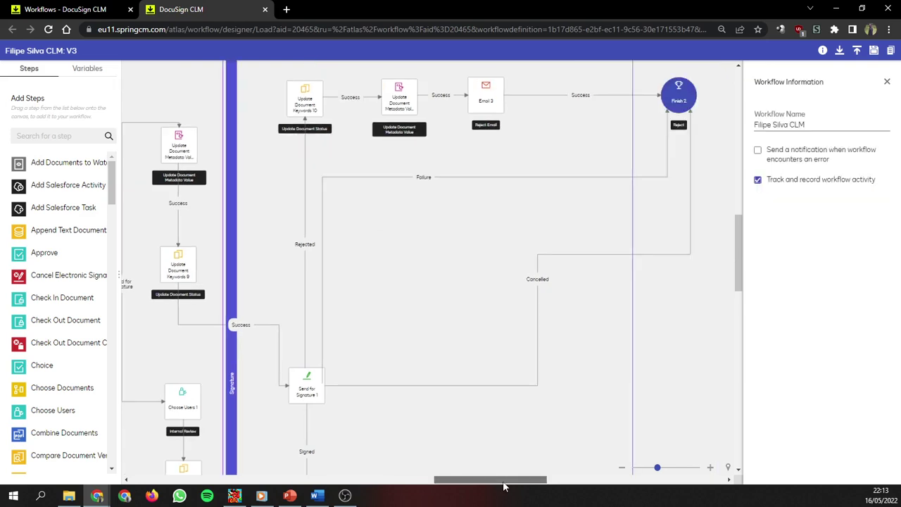
scroll(422, 317, "down", 2)
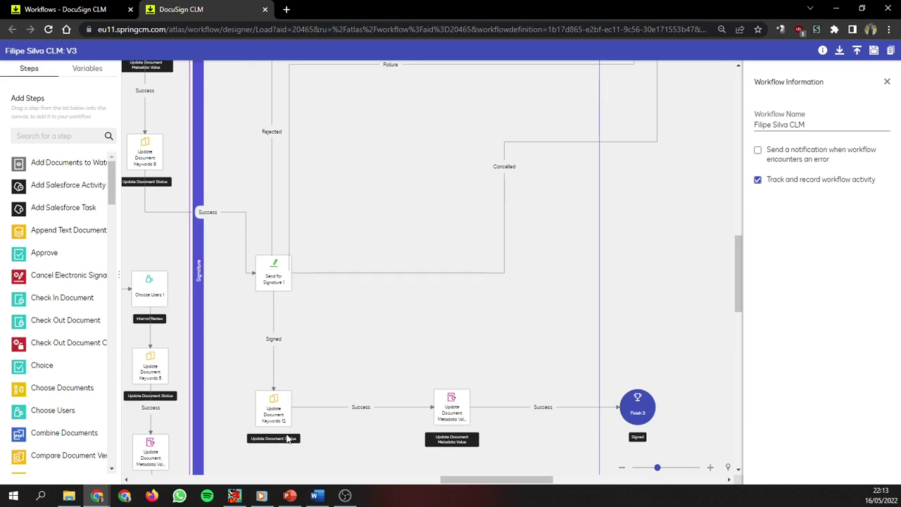
scroll(291, 435, "up", 3)
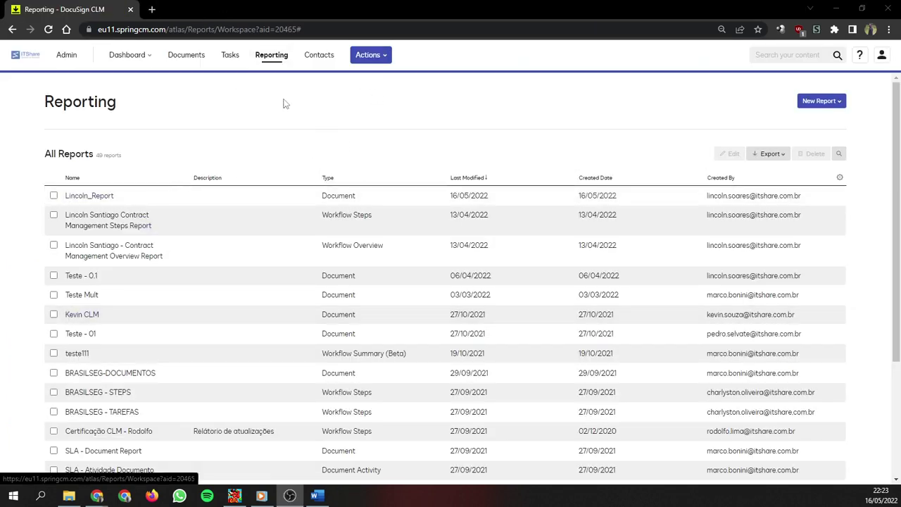
Create a new document report named with the owner's full name followed by "CLM".
left_click(838, 101)
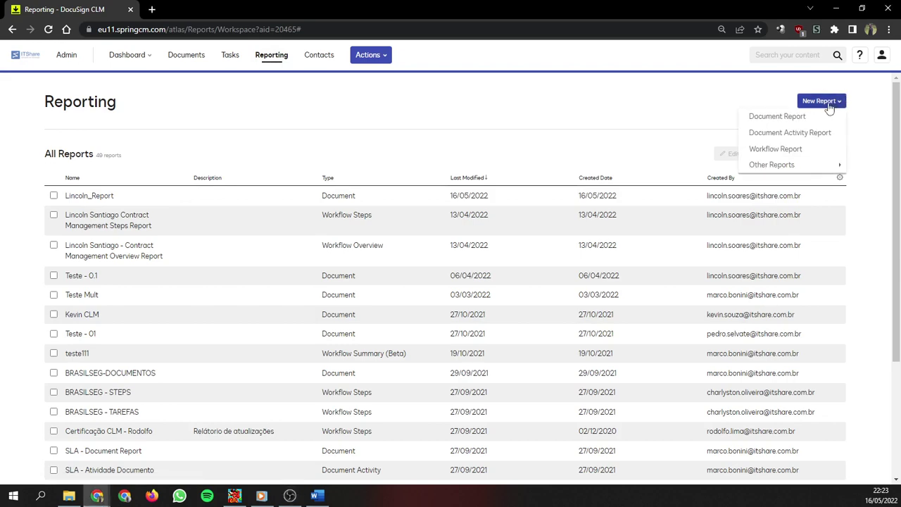
left_click(778, 117)
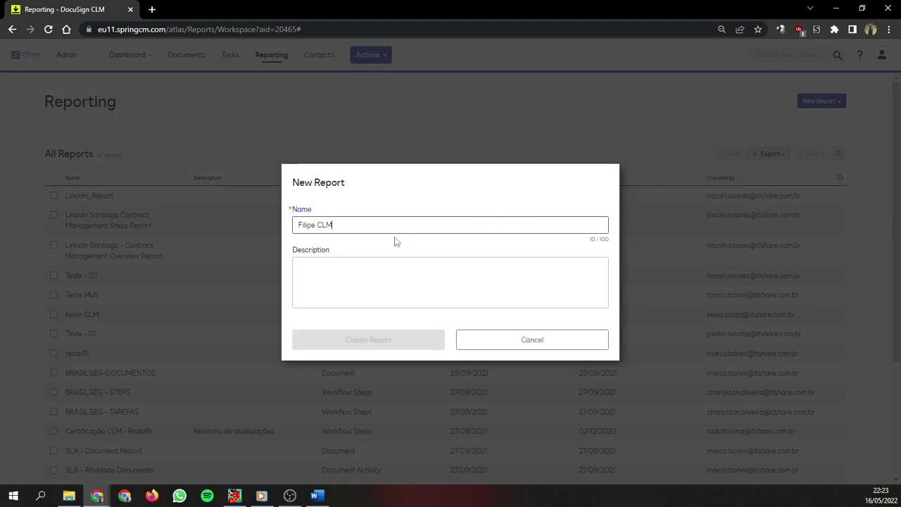
left_click(316, 226)
type("Silva")
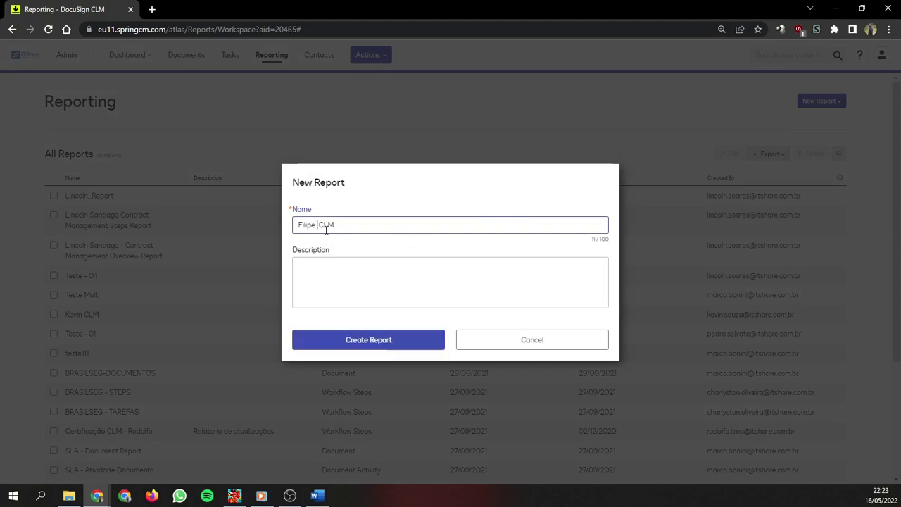
left_click(382, 342)
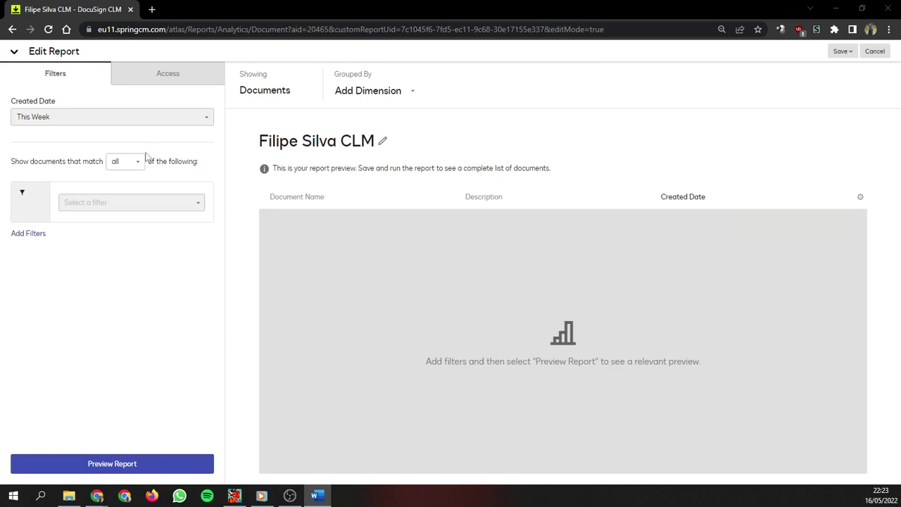
Set the report's created date to All Time and add a filter on Company_Name from the owner's CLM Atributes attribute group.
left_click(167, 202)
scroll(142, 354, "down", 2)
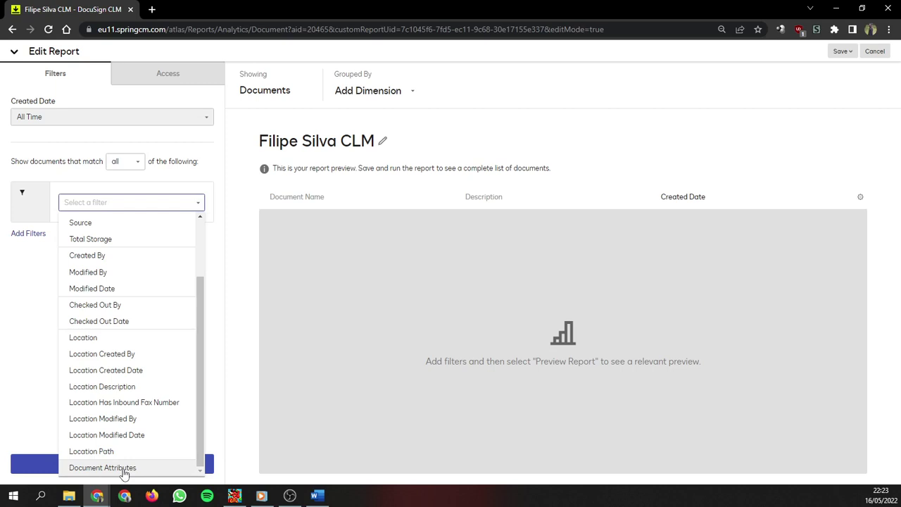
left_click(102, 467)
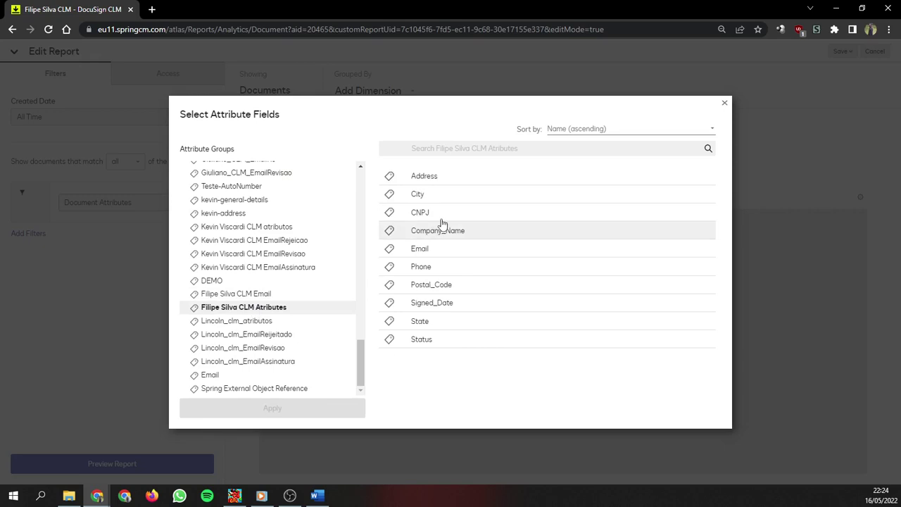
left_click(443, 227)
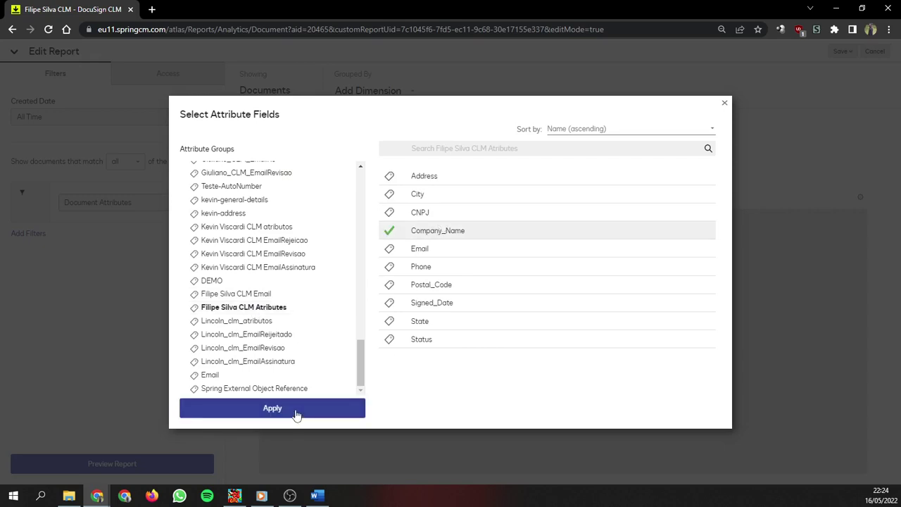
left_click(296, 415)
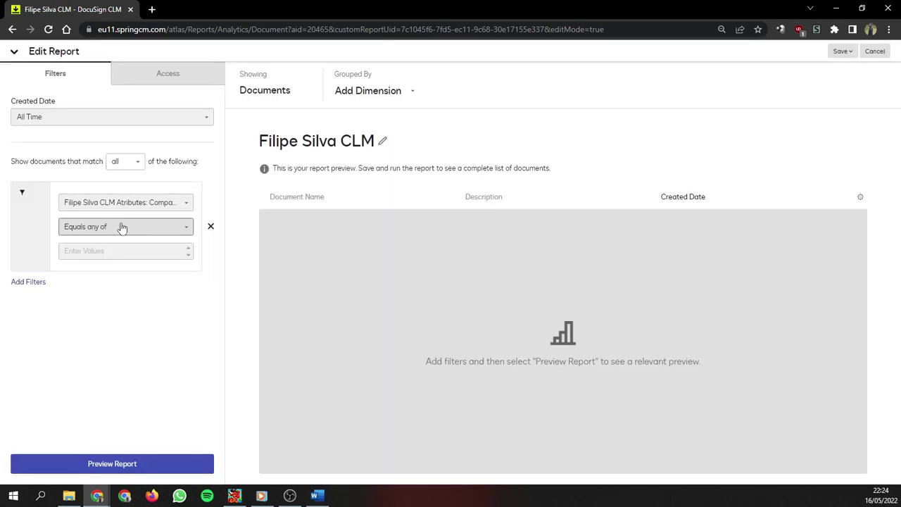
Set the Company_Name filter condition to Is empty, and preview and save the report.
left_click(121, 227)
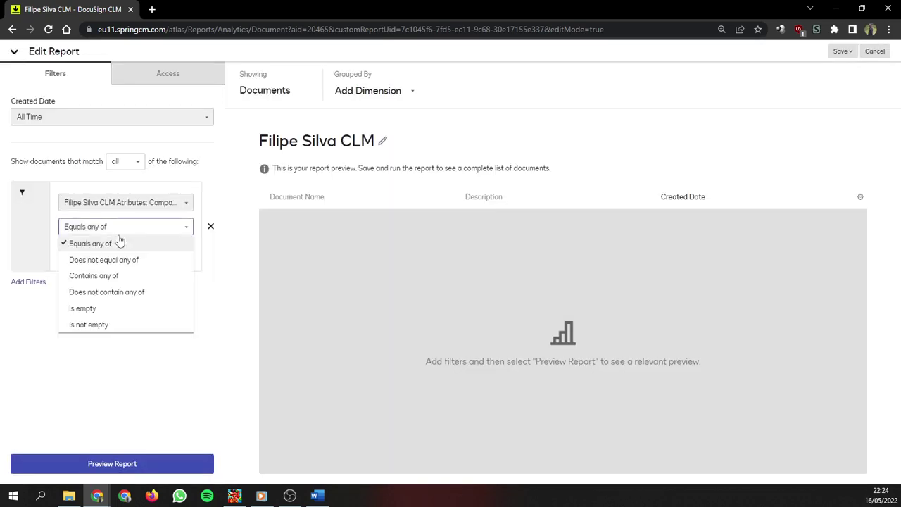
left_click(96, 310)
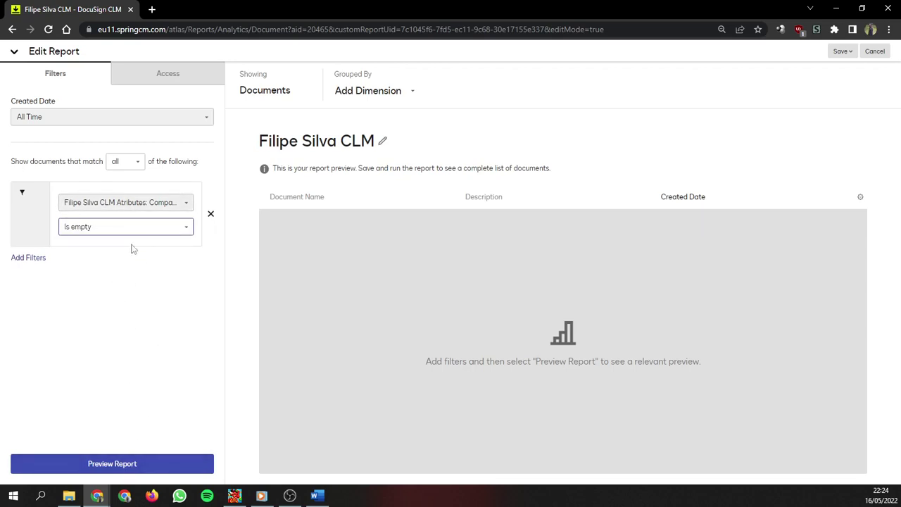
left_click(144, 464)
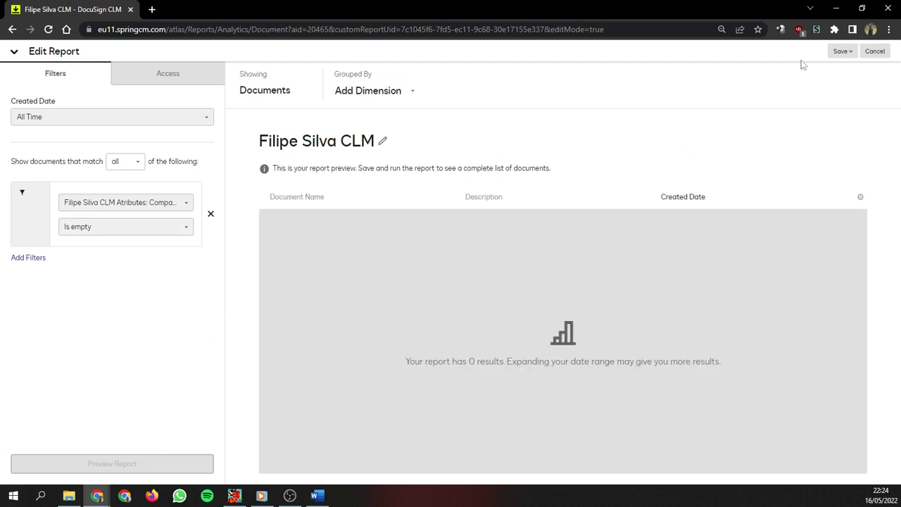
left_click(840, 51)
left_click(839, 69)
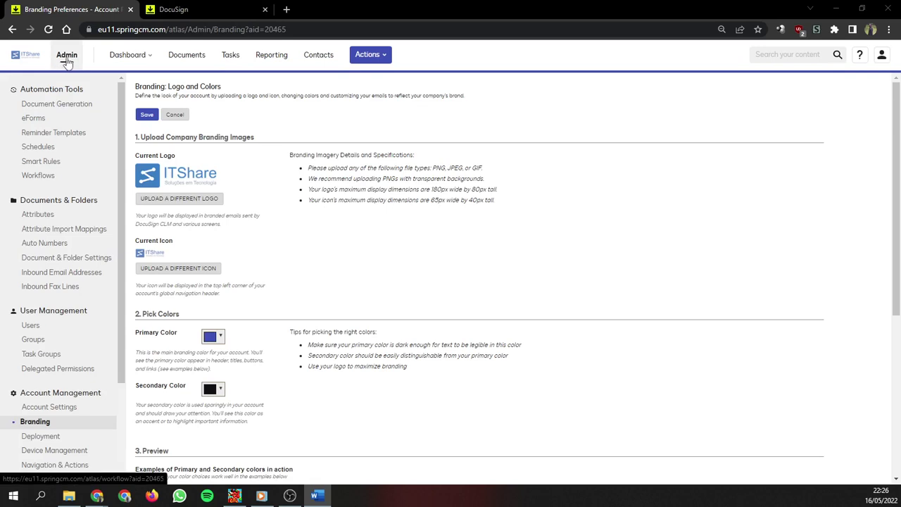
Examine the CLM admin Branding page's logo, icon and color options.
scroll(60, 353, "down", 2)
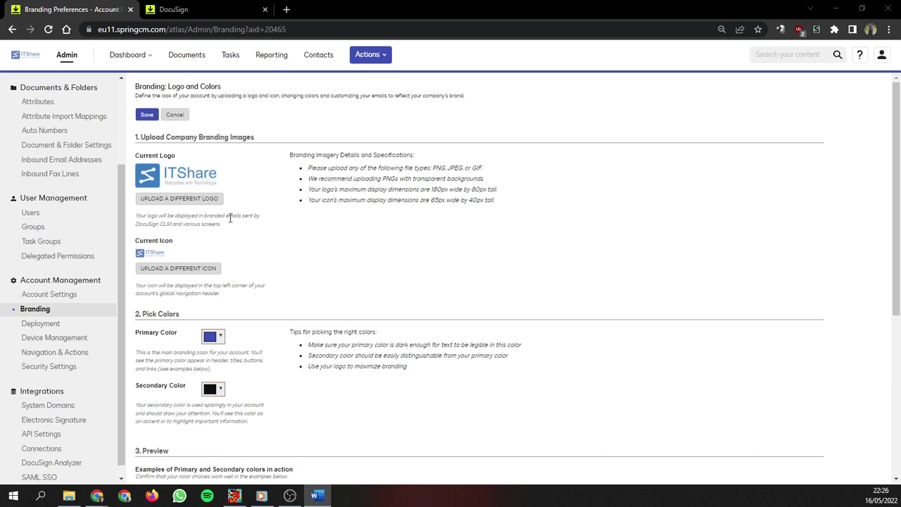
scroll(231, 232, "down", 3)
scroll(284, 255, "up", 3)
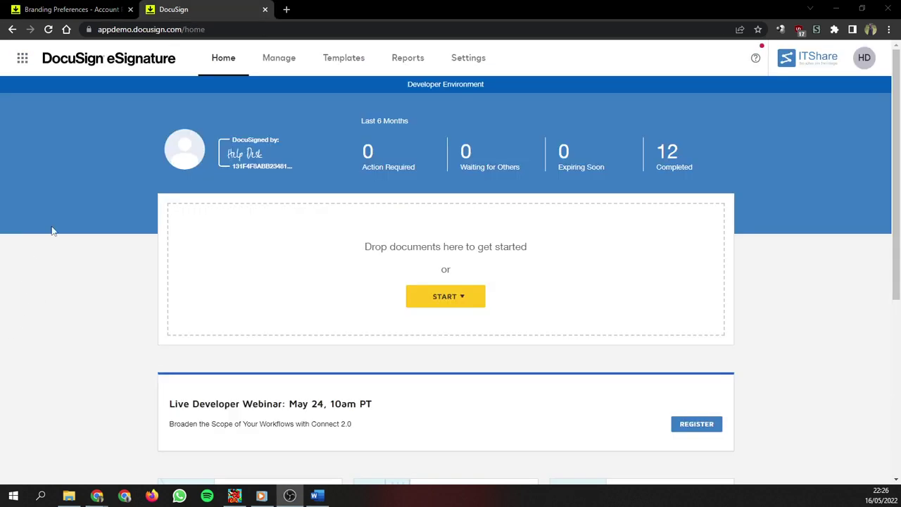
Open the Brands page in the eSignature account settings.
left_click(473, 64)
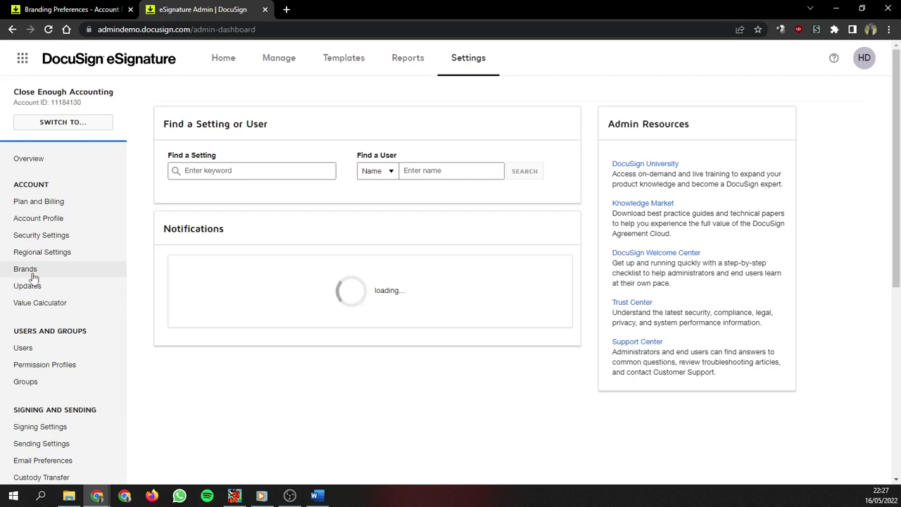
left_click(30, 272)
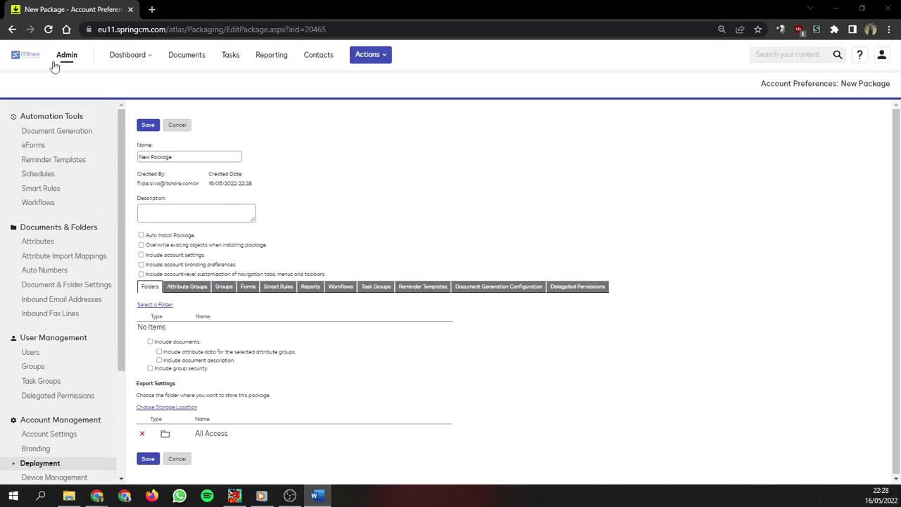
Set the new deployment package to auto install and include documents, attribute data for the selected attribute groups, document description and group security.
scroll(69, 357, "down", 3)
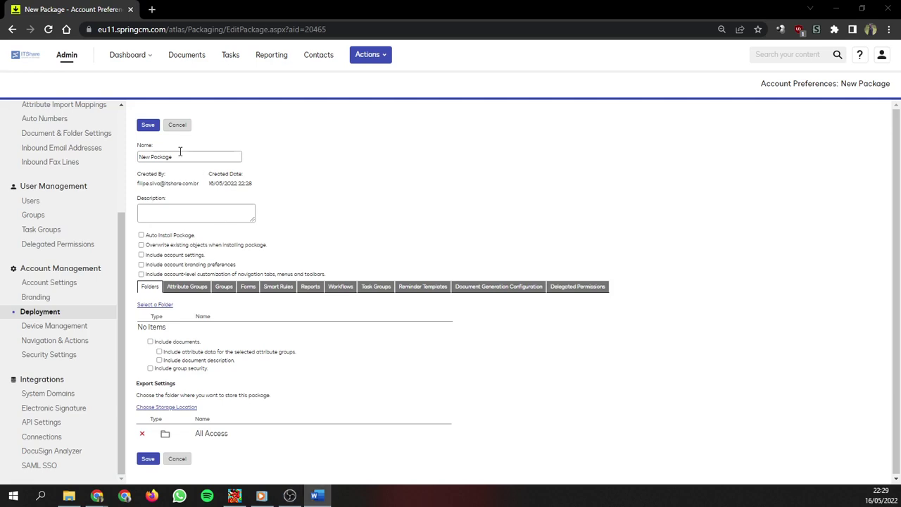
left_click(141, 236)
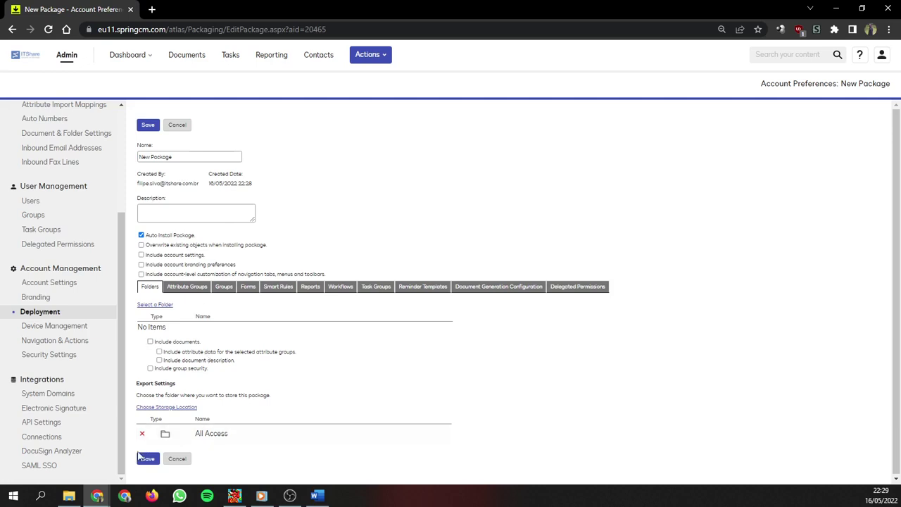
left_click(151, 342)
left_click(159, 360)
left_click(150, 368)
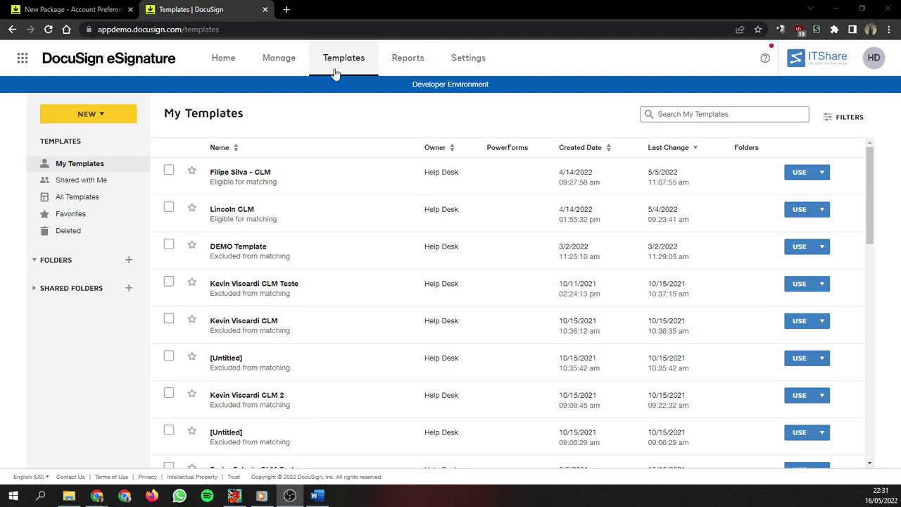
View the details of the owner's CLM template in eSignature, close it and return to the CLM Admin area.
left_click(248, 177)
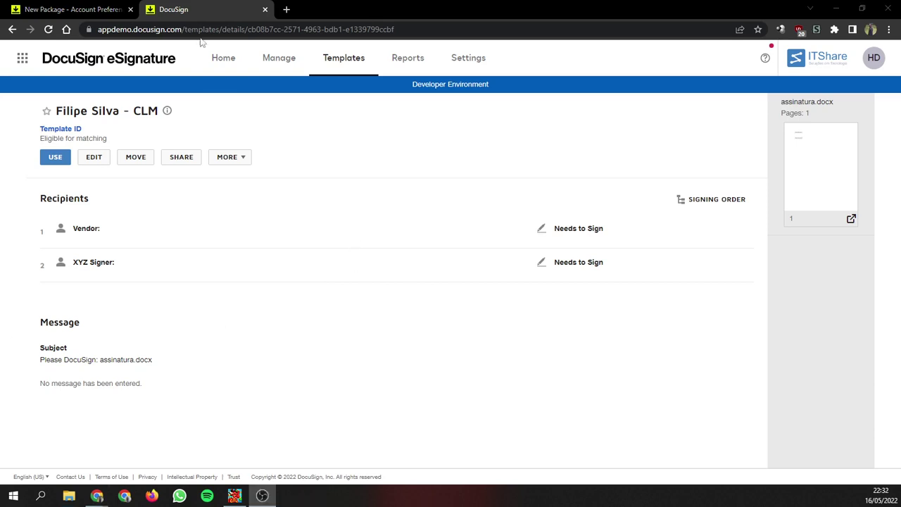
left_click(265, 10)
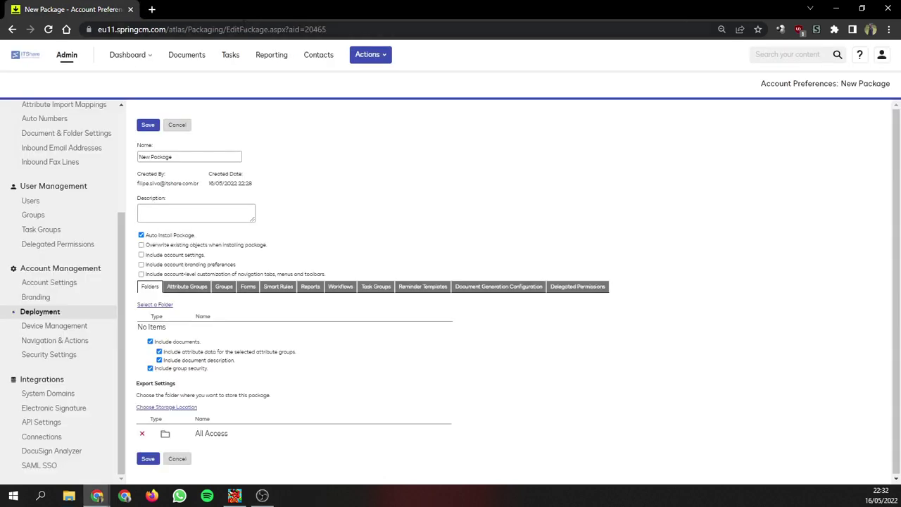
left_click(67, 54)
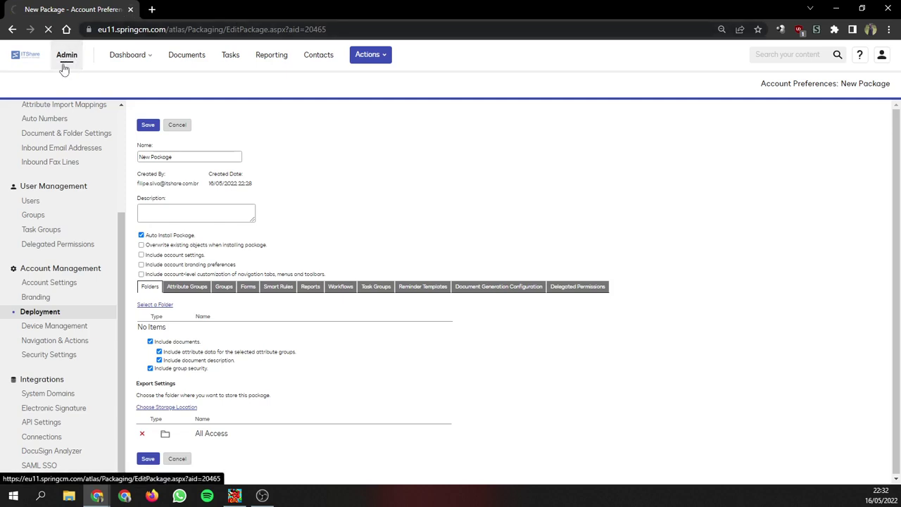